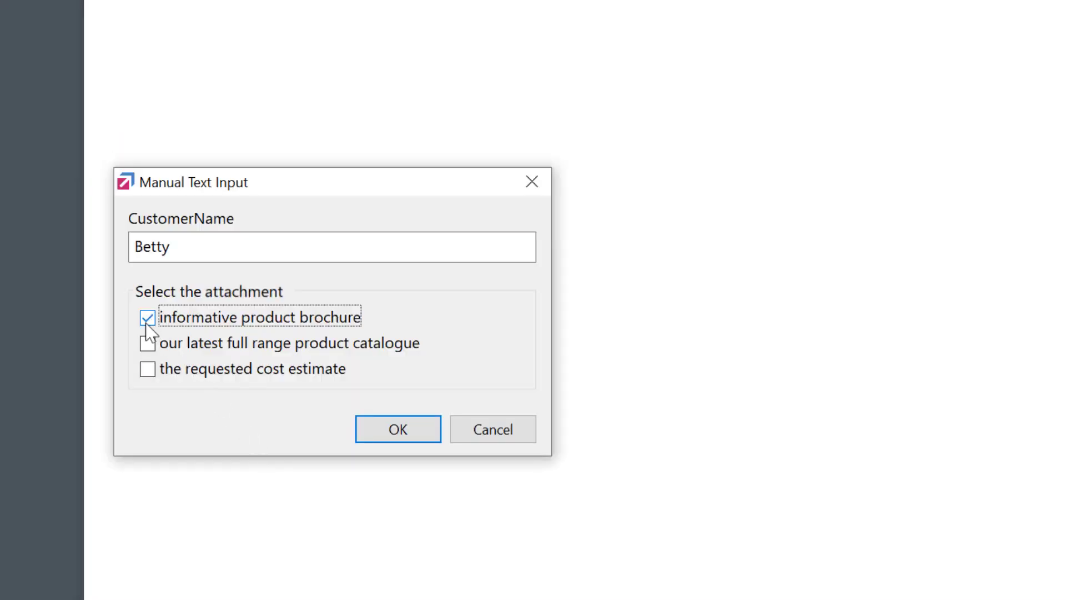
Step: Tick the full range product catalogue attachment in the popup and insert the letter
left_click(148, 343)
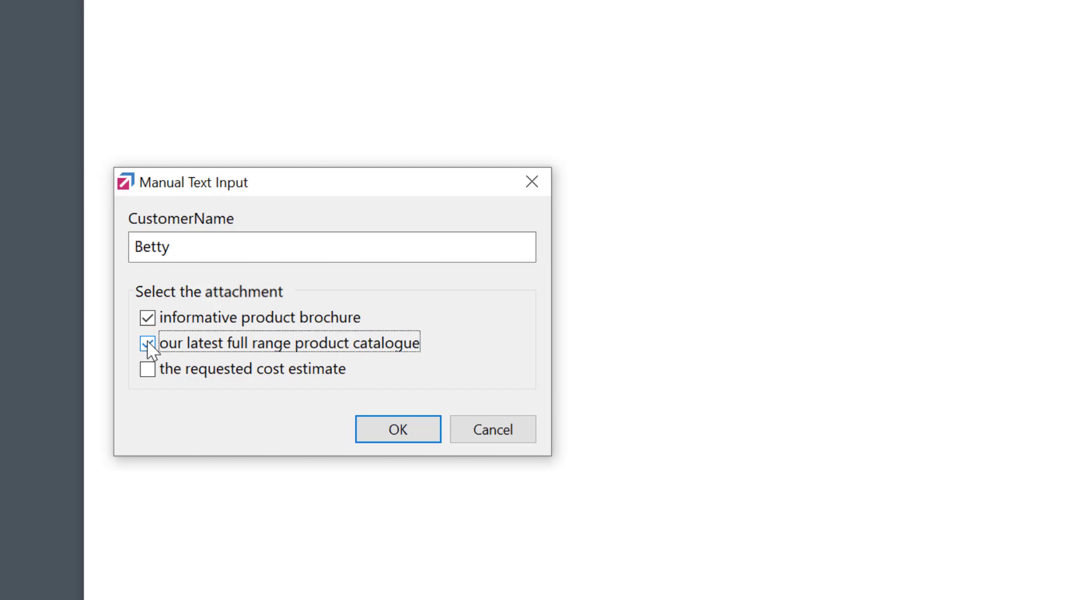
left_click(388, 431)
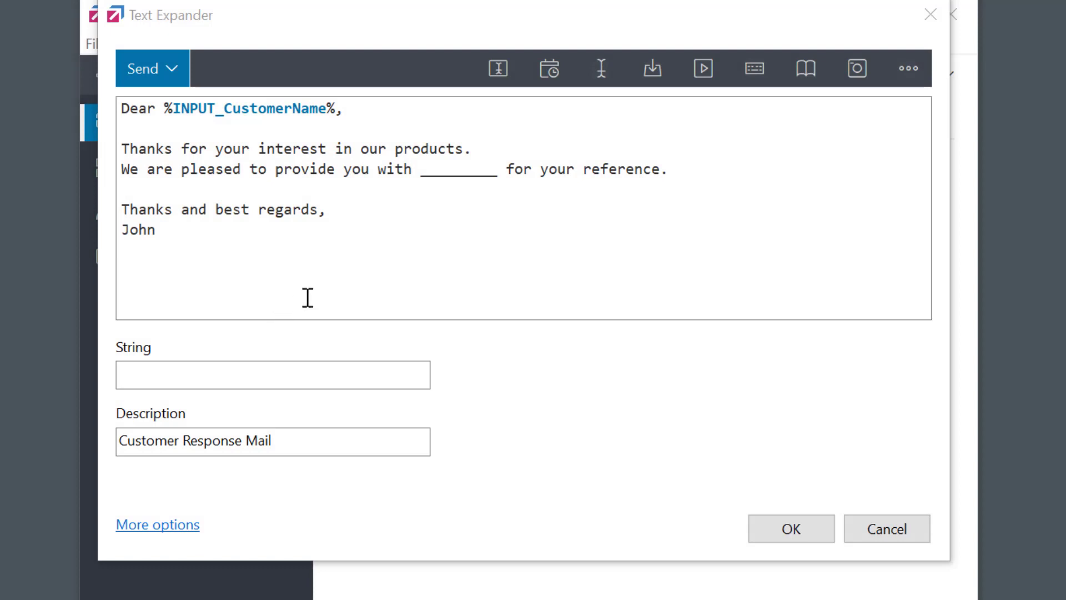
Step: Replace the blank with a Selection Form named 'Attachment', described as 'Select the attachment'
left_click(453, 168)
double_click(454, 168)
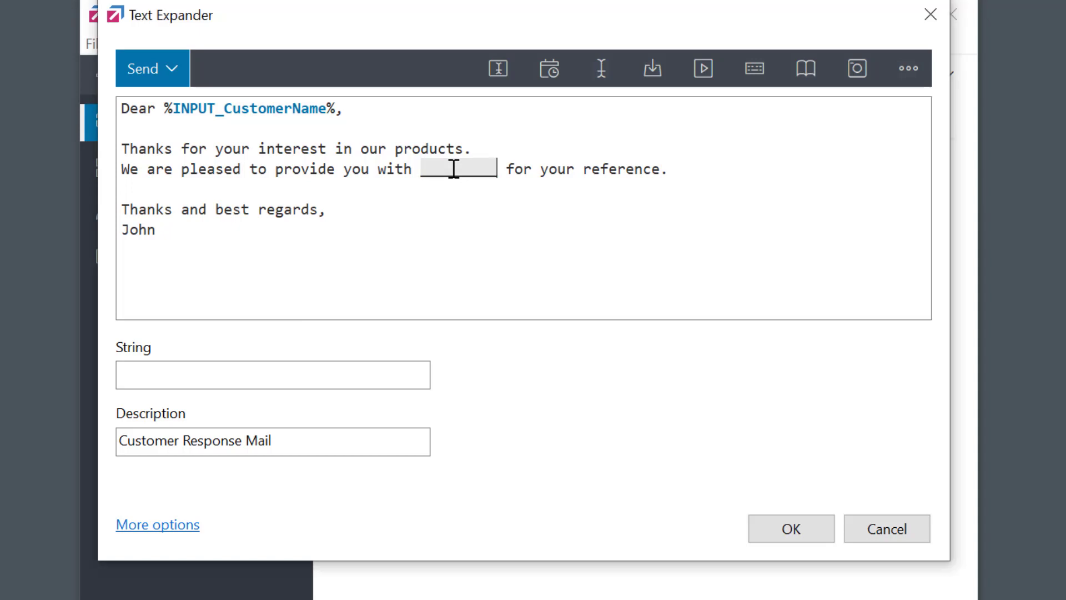
left_click(505, 79)
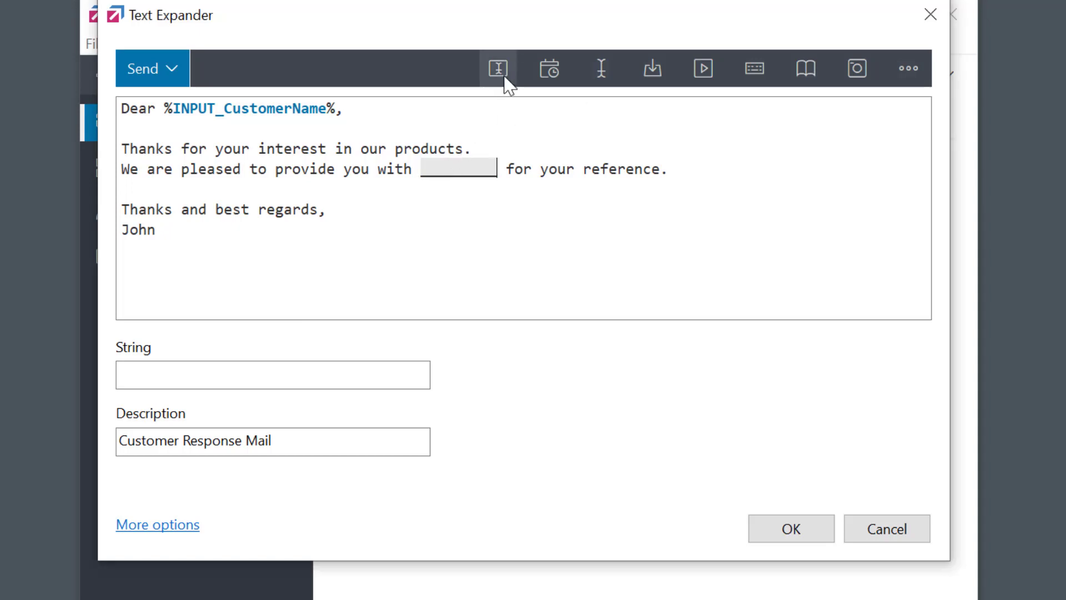
left_click(506, 79)
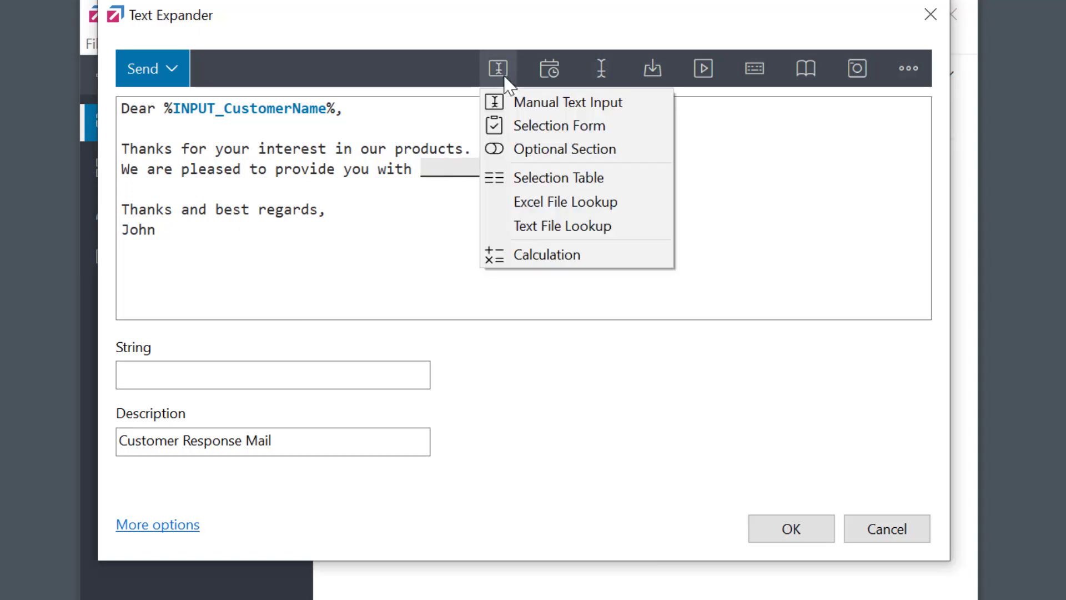
left_click(530, 128)
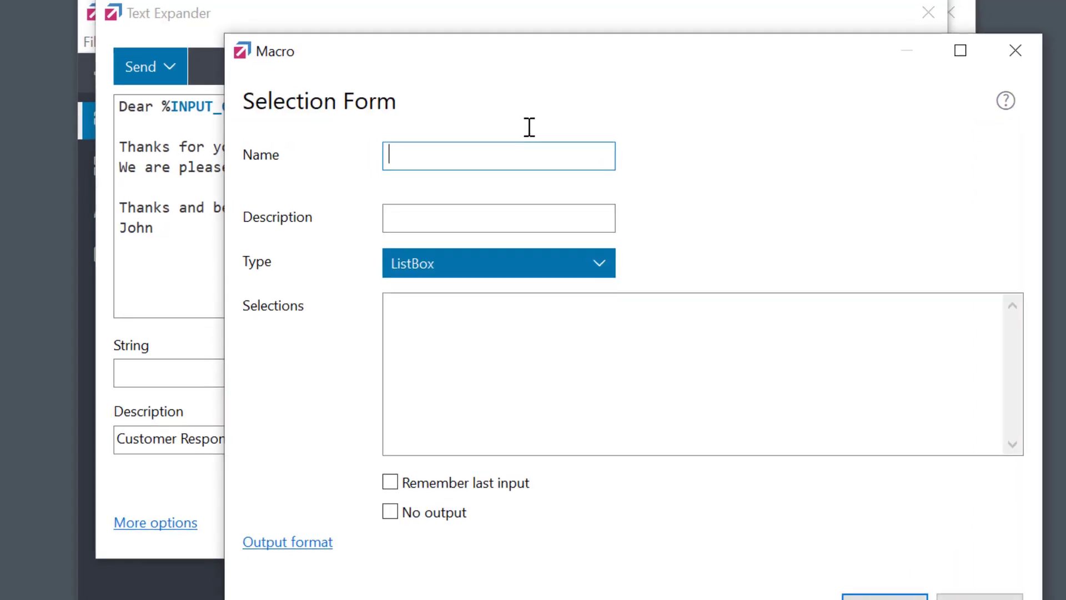
type("Attachment")
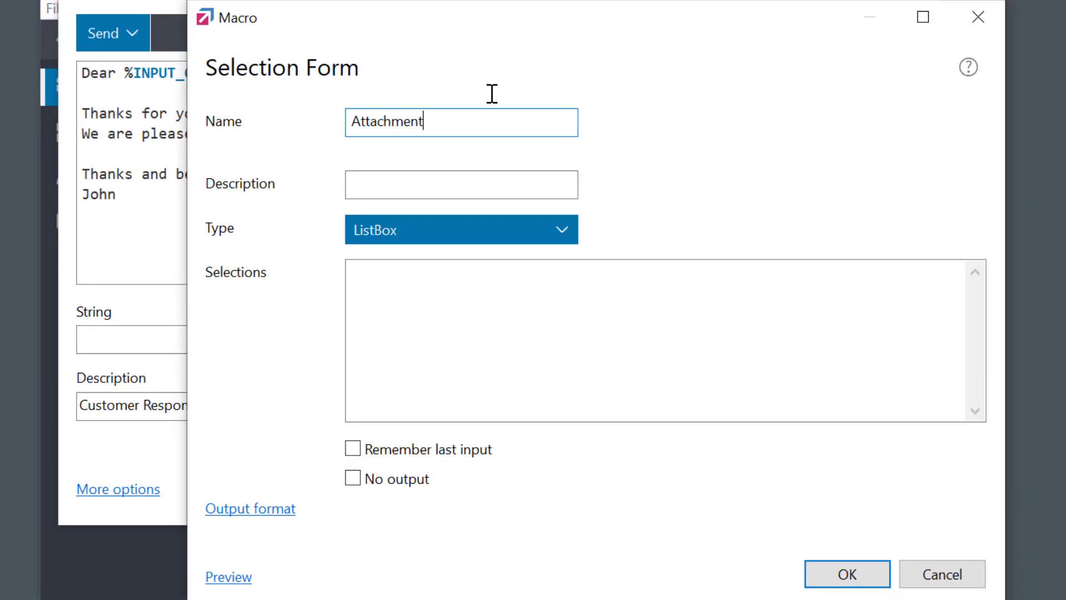
left_click(432, 183)
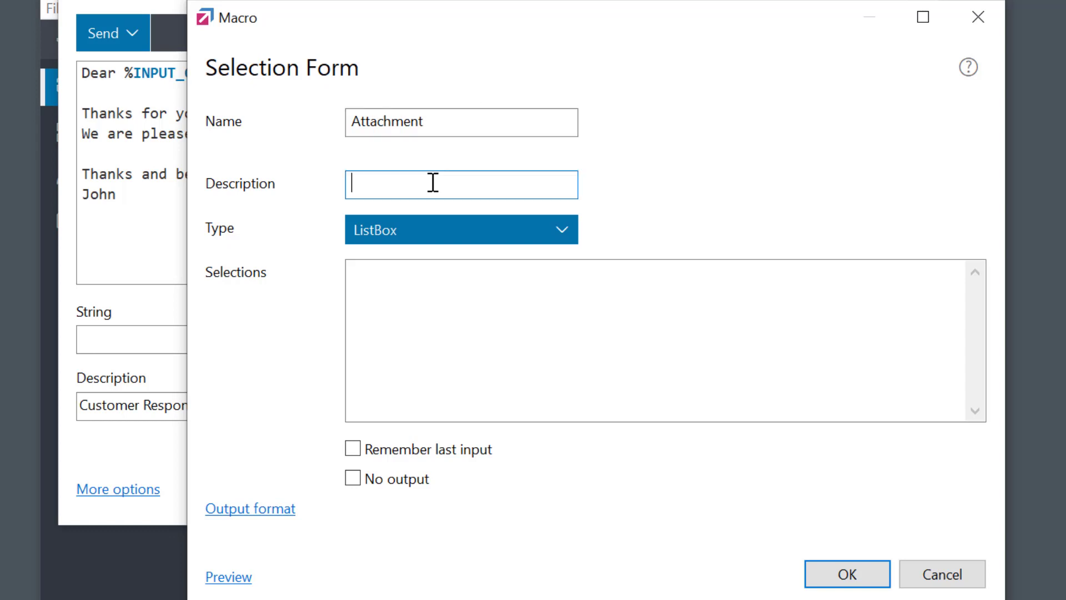
type("Select the attachment")
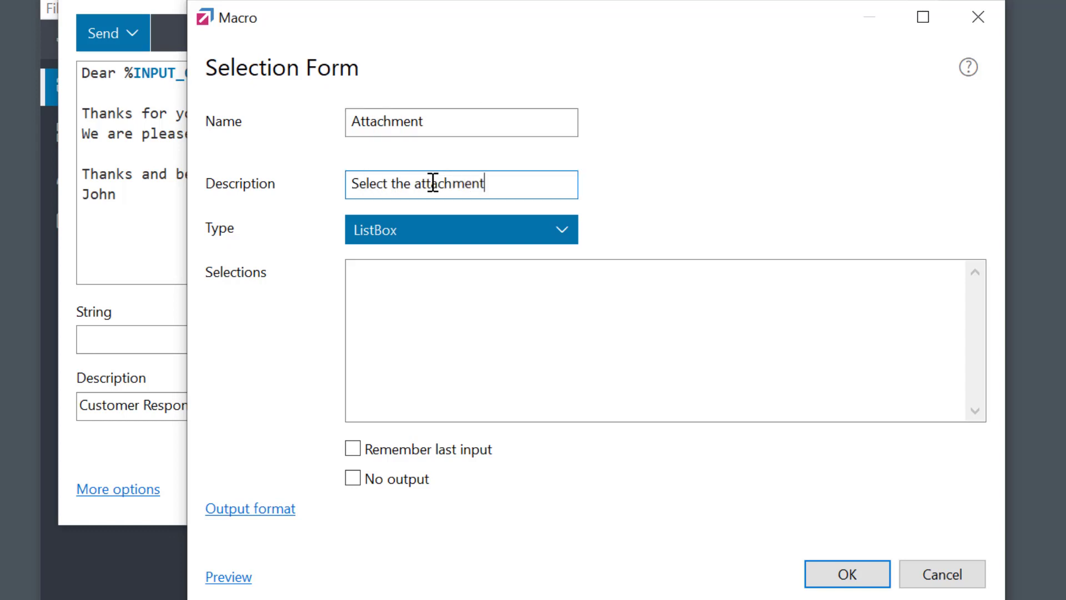
Step: List the choices 'informative product brochure', 'our latest full range product catalogue', 'the requested cost estimate' and save
left_click(423, 292)
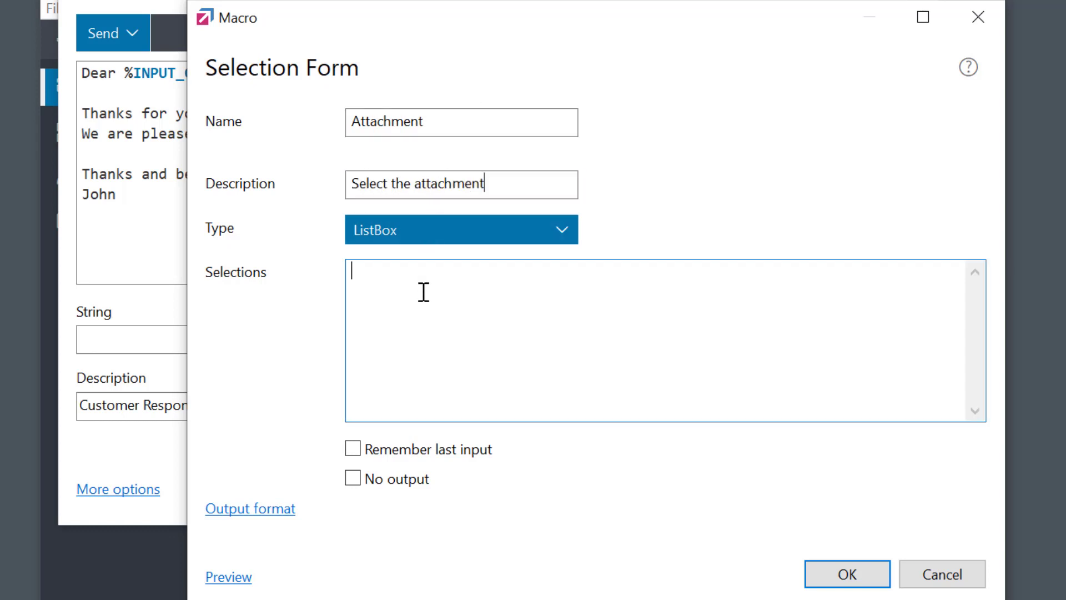
type("informative product brochure")
key("Return")
type("our latest full r")
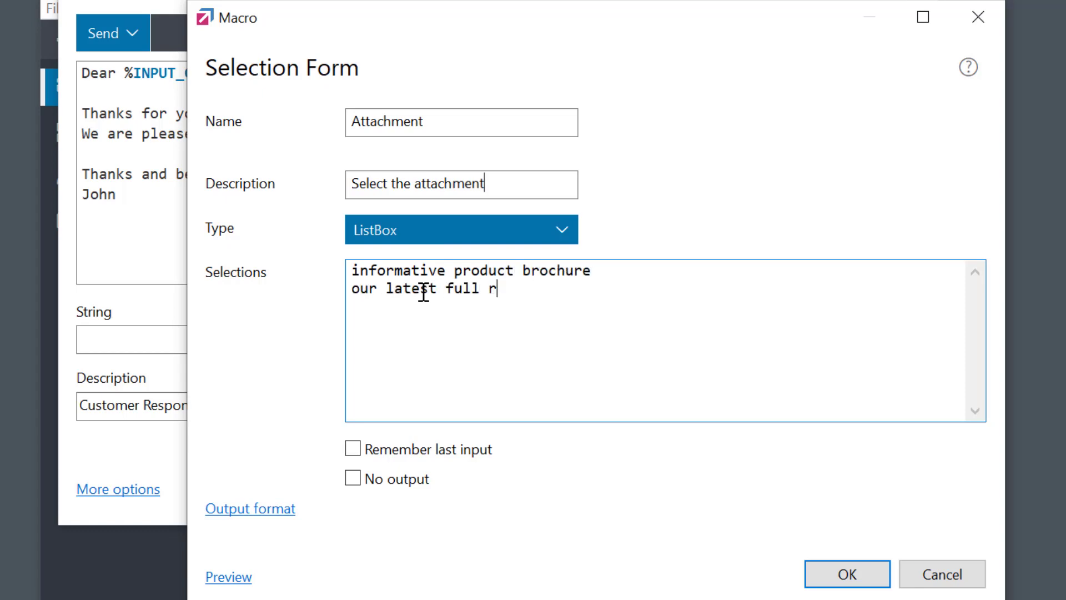
type("ange product catalogue")
key("Return")
type("the requested cost estimate")
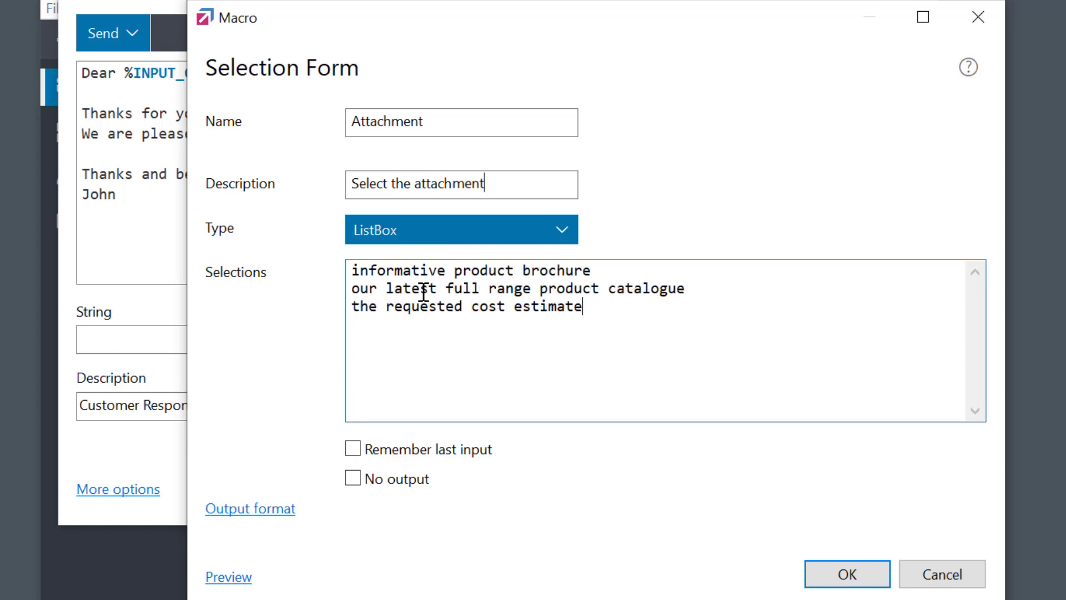
left_click(874, 573)
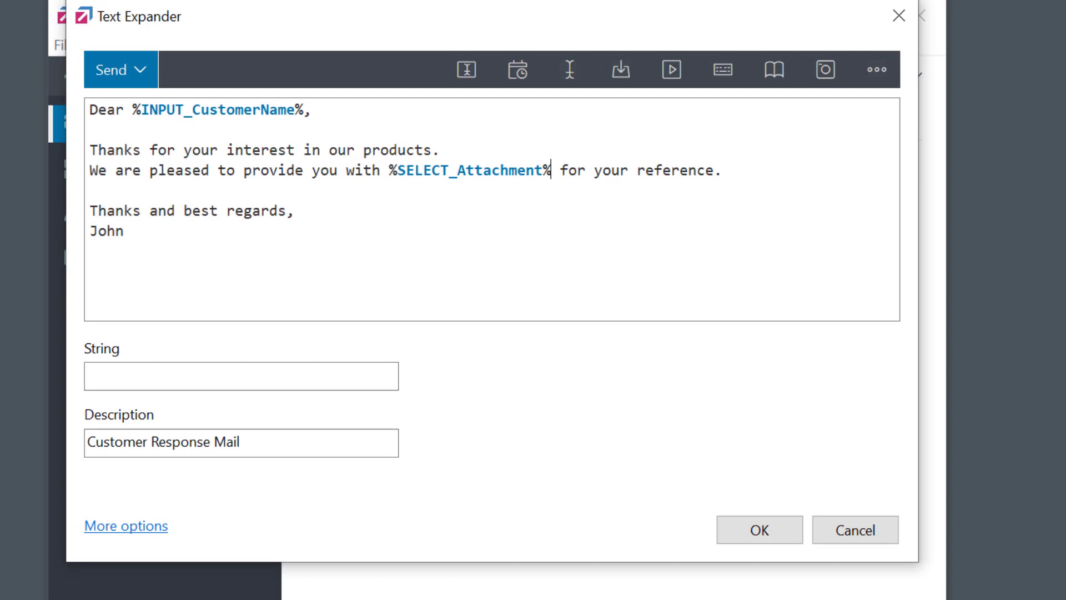
Step: Enter xsel as the phrase's trigger string
left_click(225, 373)
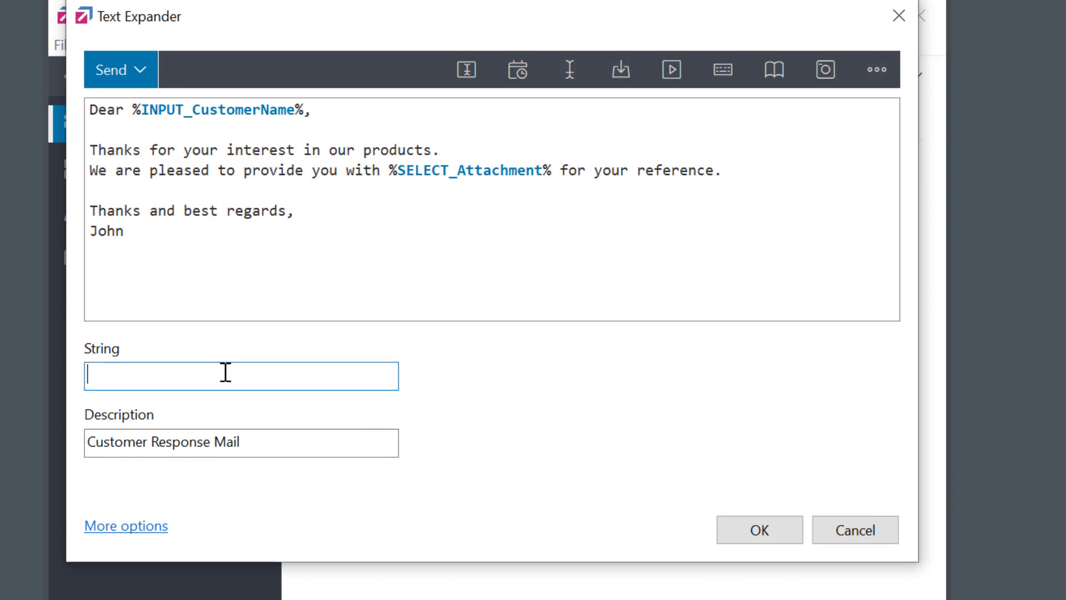
type("xsel")
Step: Save the phrase, run it and insert the letter with the full range product catalogue
left_click(761, 530)
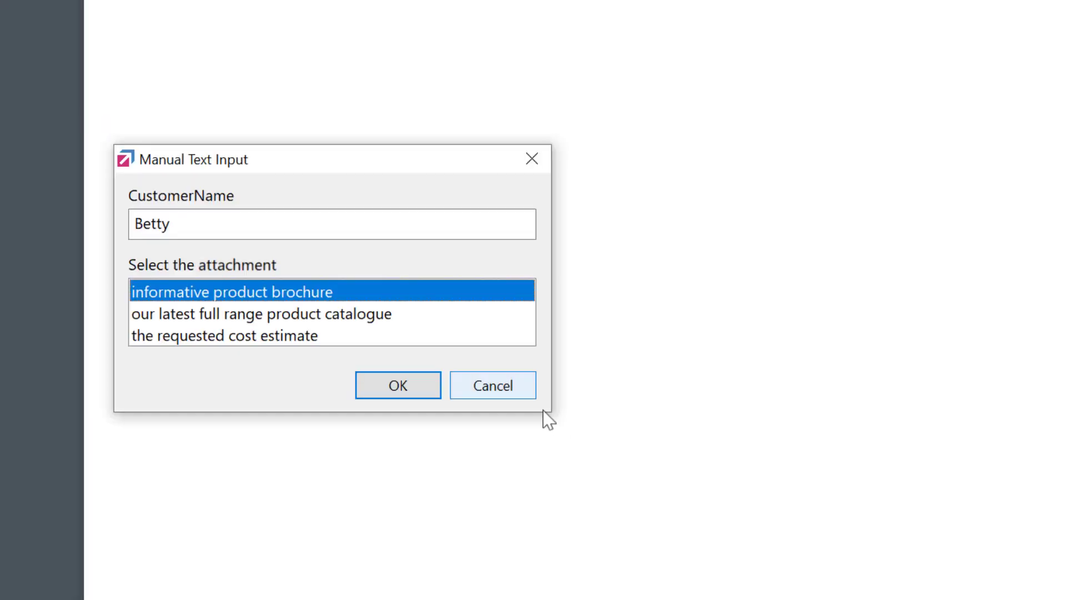
left_click(381, 321)
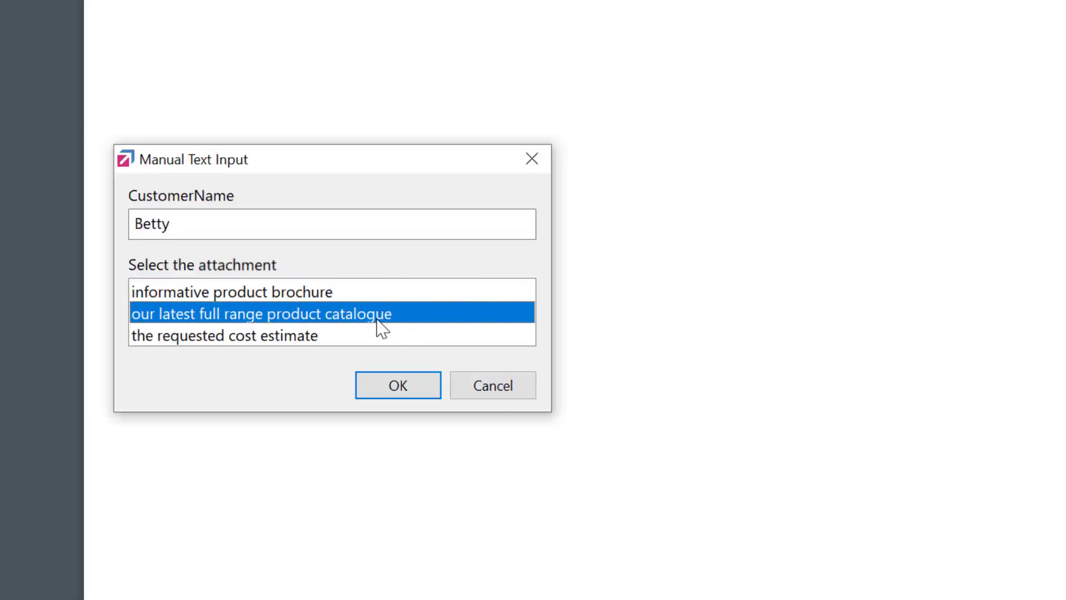
left_click(398, 388)
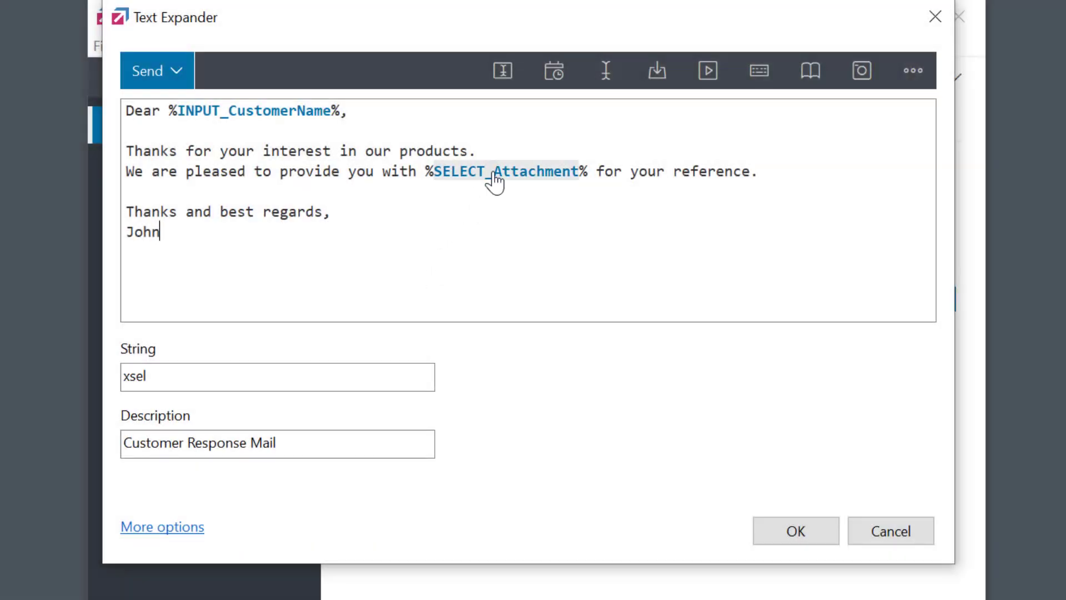
Step: Switch the Attachment form to DropDownList and preview it, picking the full range product catalogue
double_click(494, 172)
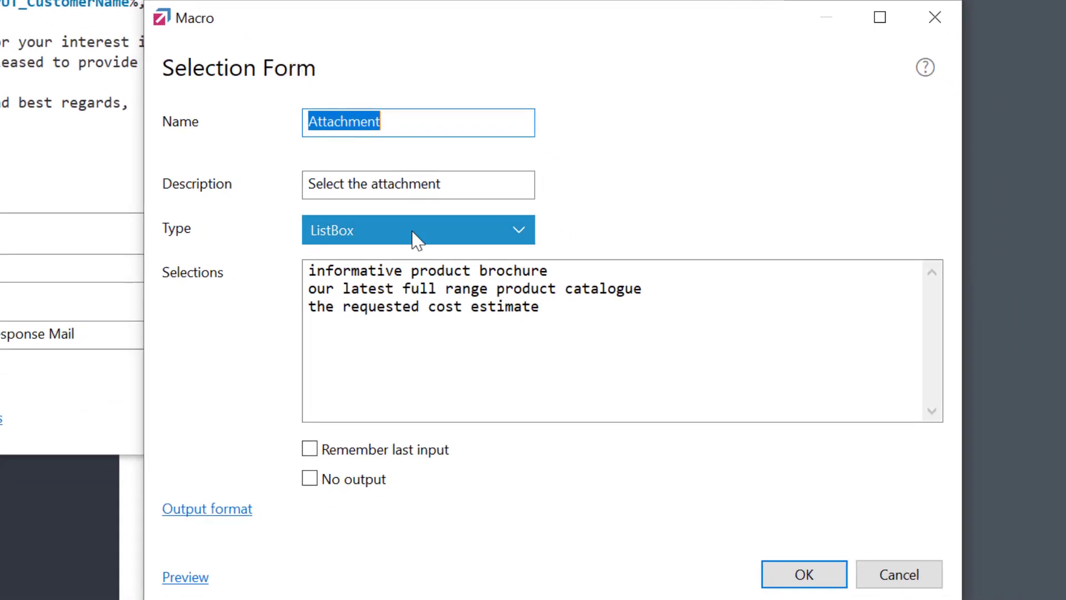
left_click(417, 241)
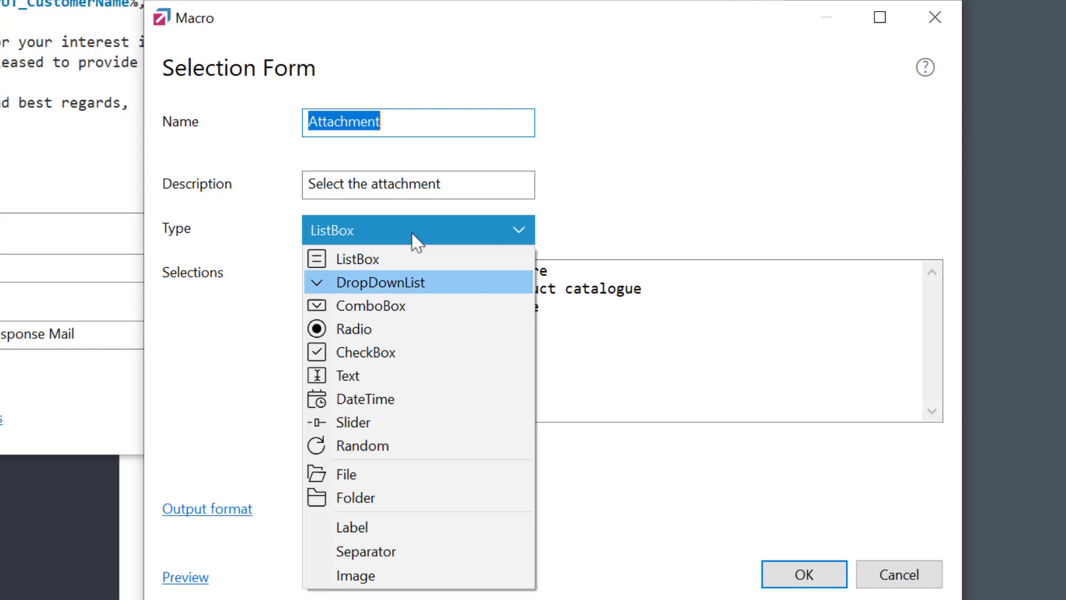
left_click(409, 284)
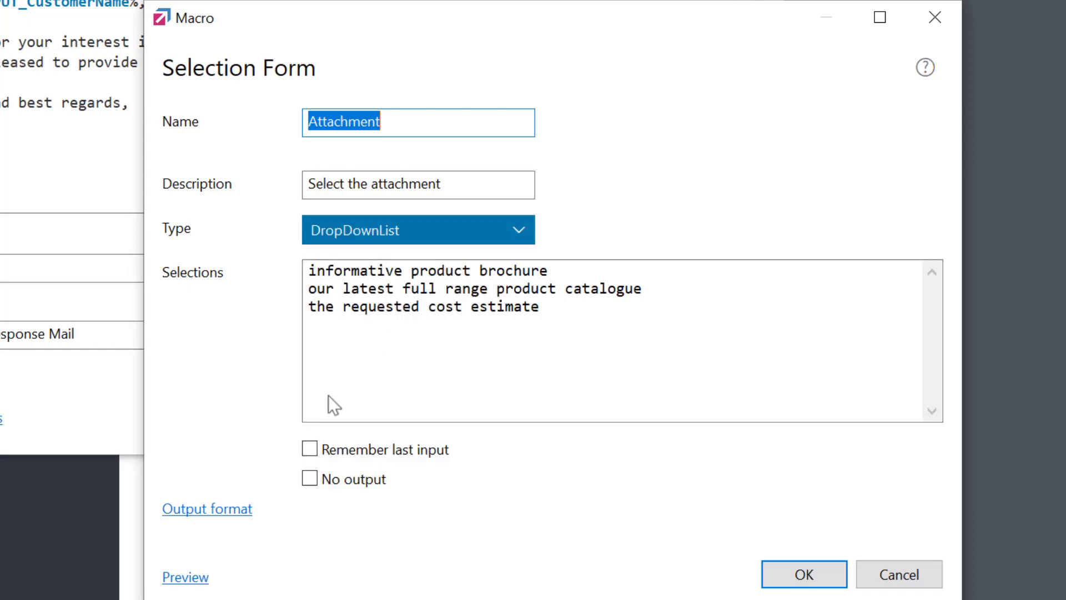
left_click(202, 584)
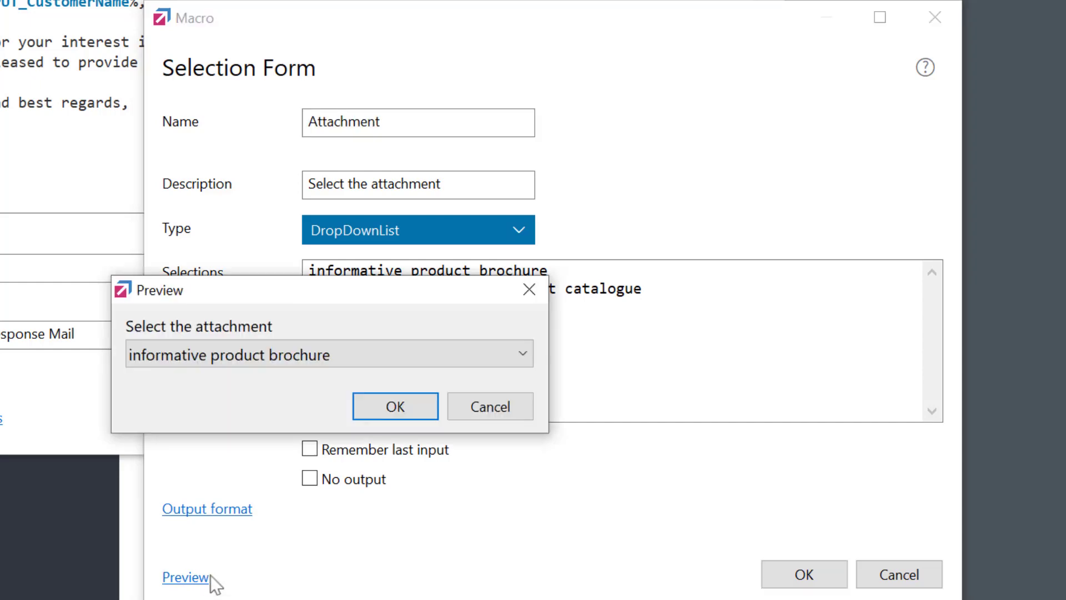
left_click(463, 362)
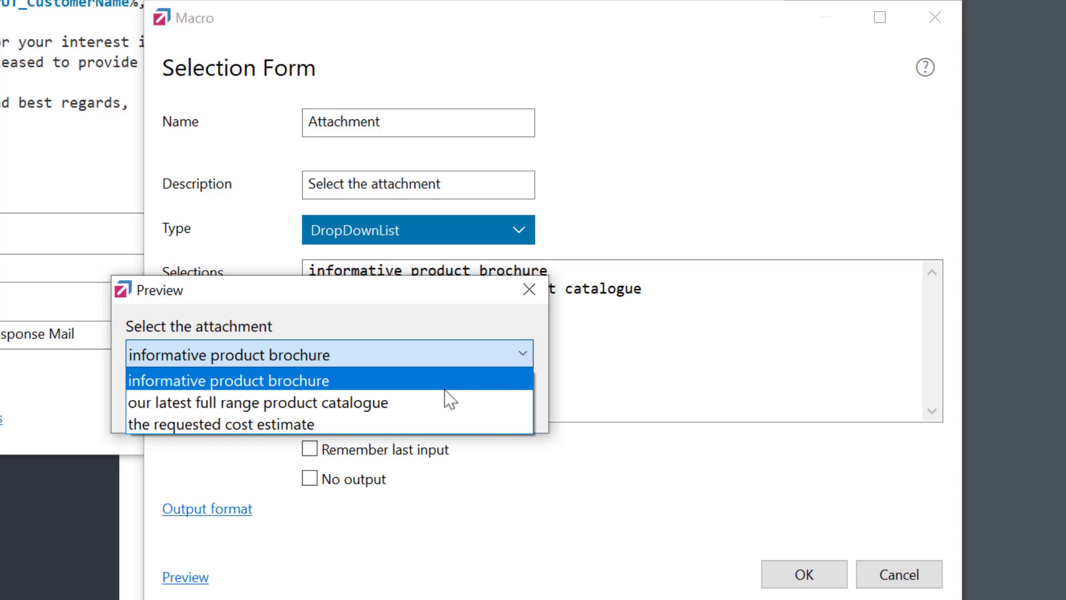
left_click(442, 403)
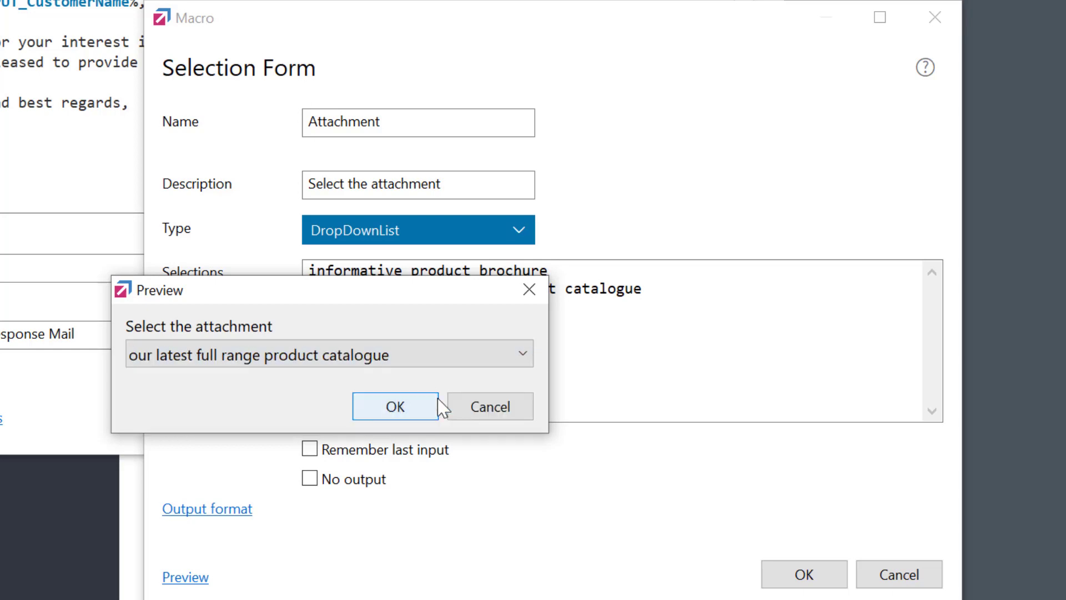
left_click(417, 416)
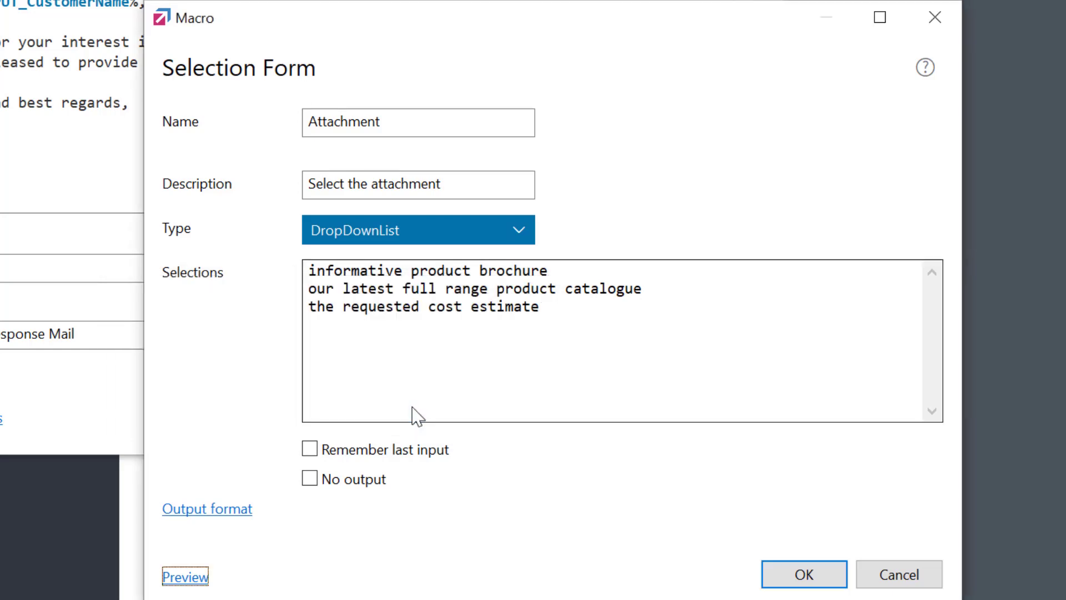
Step: Switch the Attachment form to ComboBox and preview it with the free text 'requested documents'
left_click(487, 238)
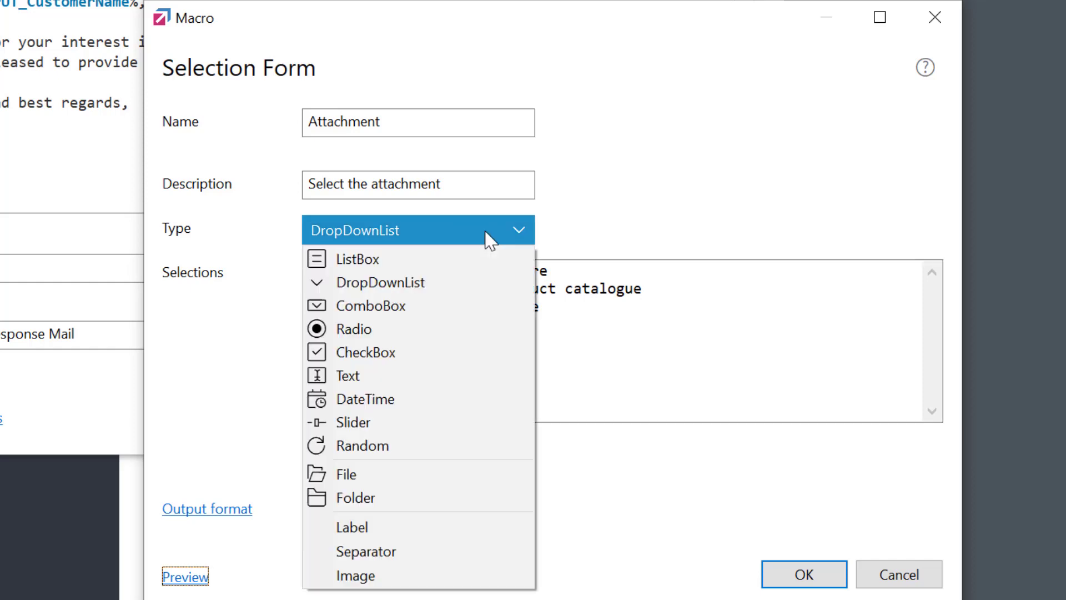
left_click(398, 306)
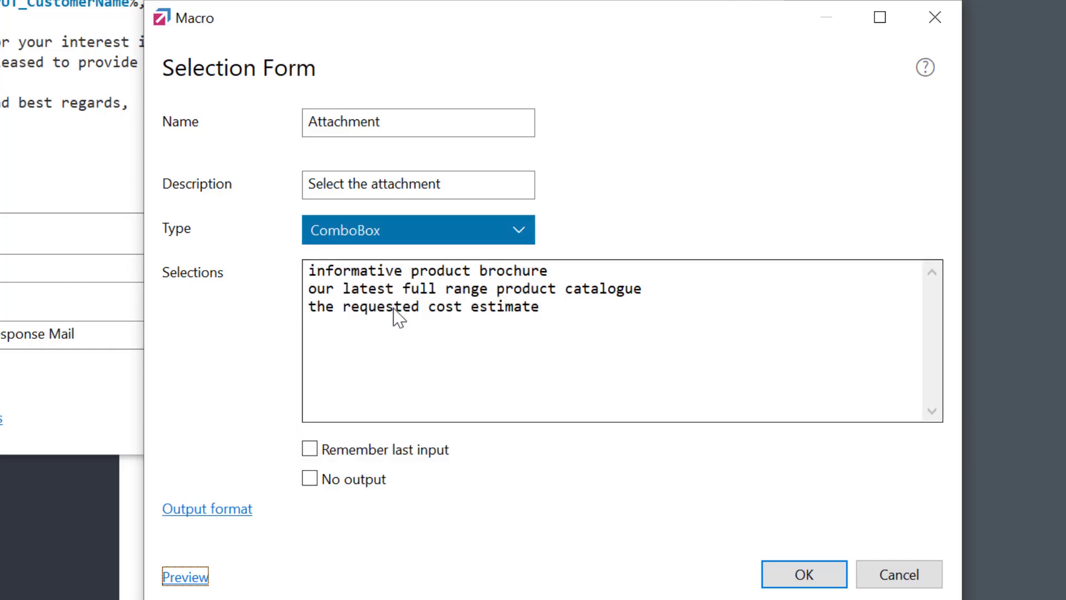
left_click(184, 580)
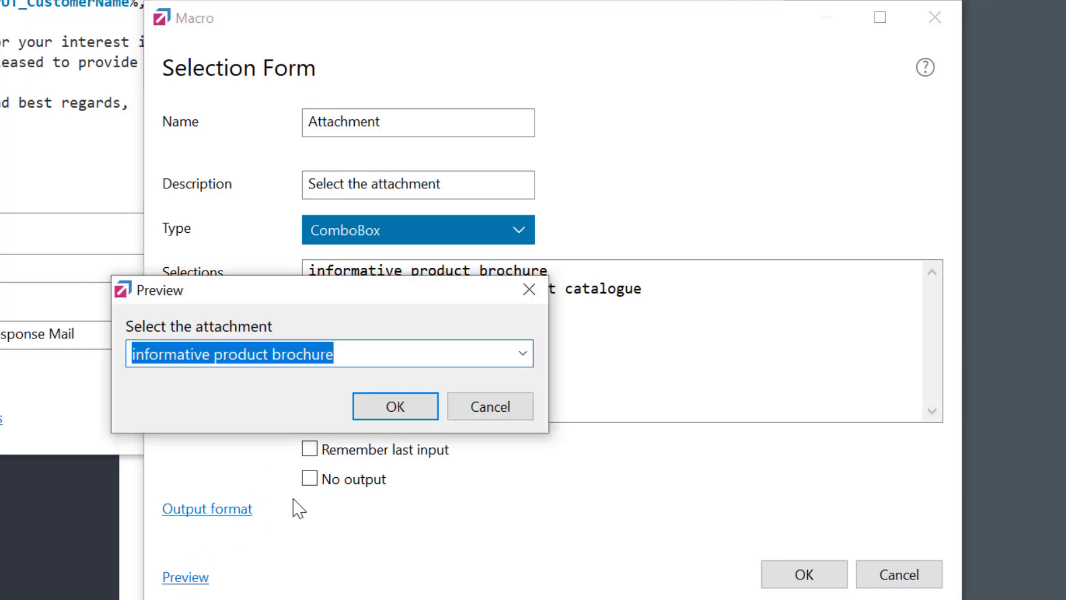
left_click(522, 355)
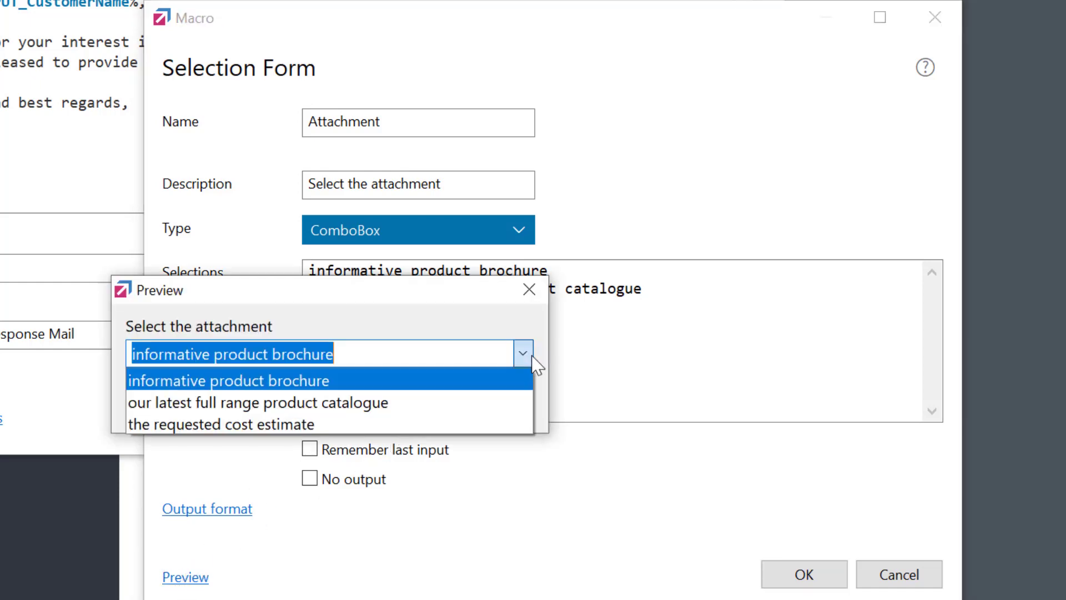
left_click(481, 425)
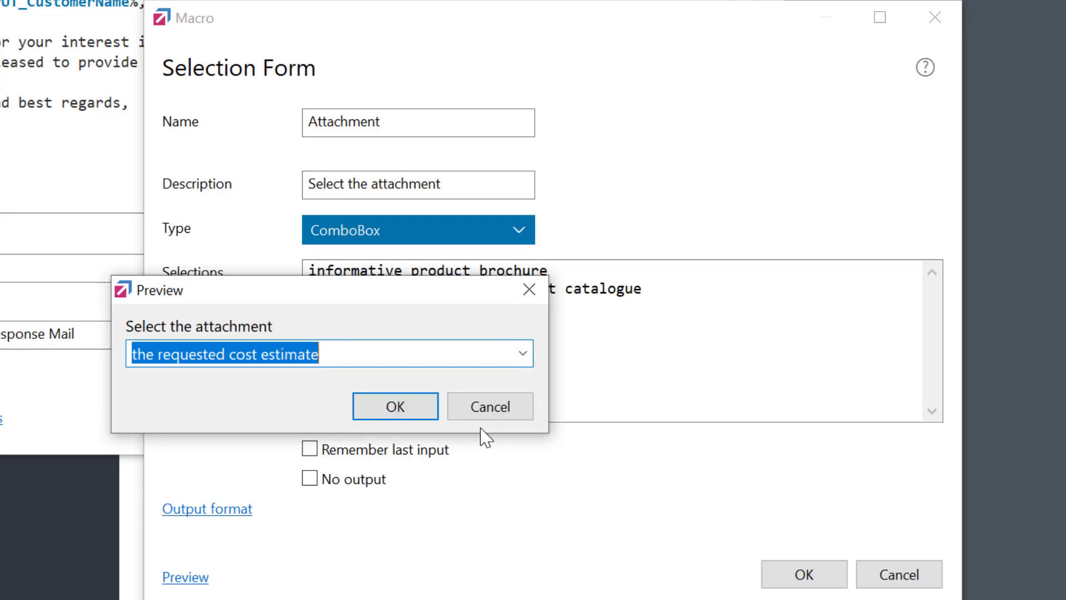
key("BackSpace")
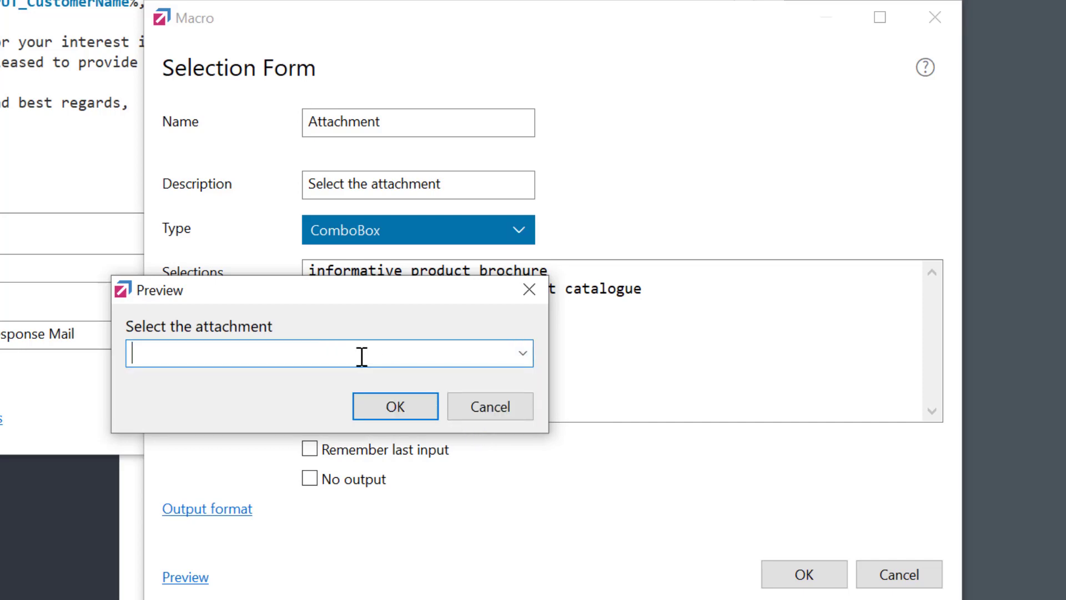
type("requested documents")
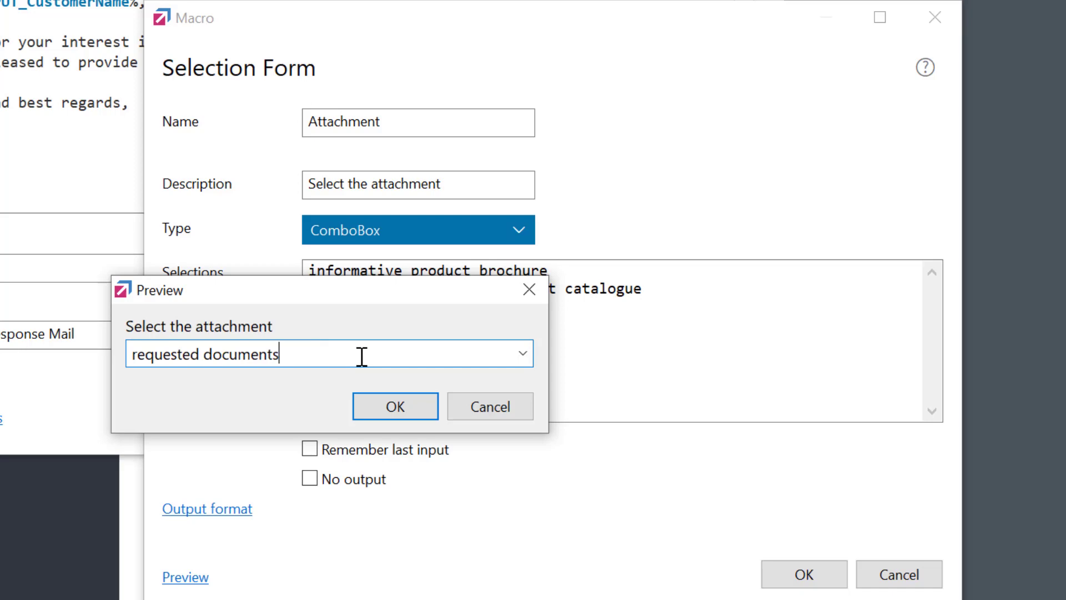
left_click(373, 412)
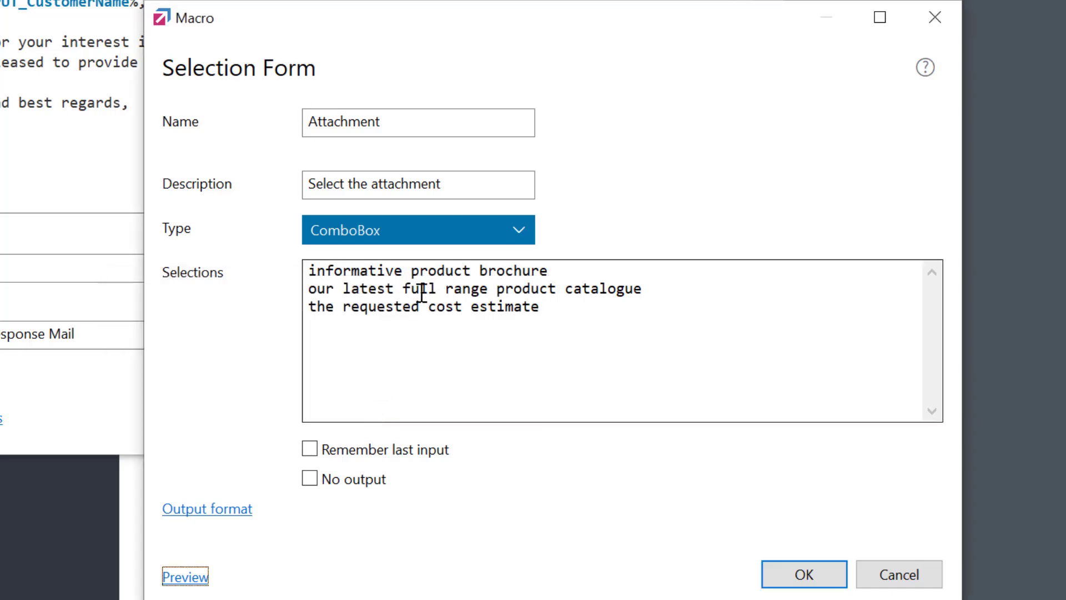
Step: Set the Attachment field's Type to Radio
left_click(449, 239)
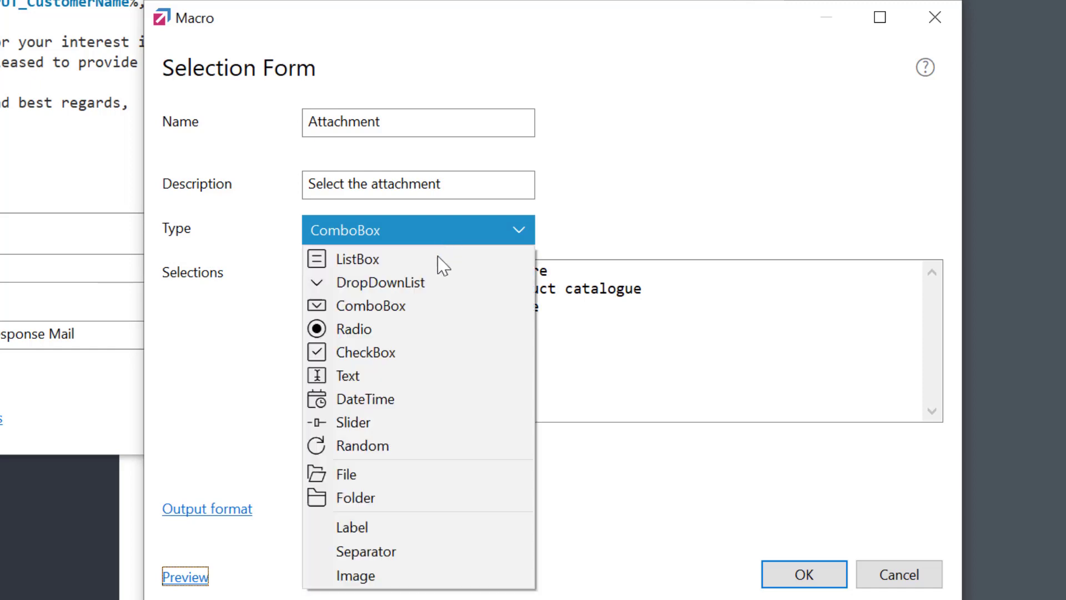
left_click(408, 330)
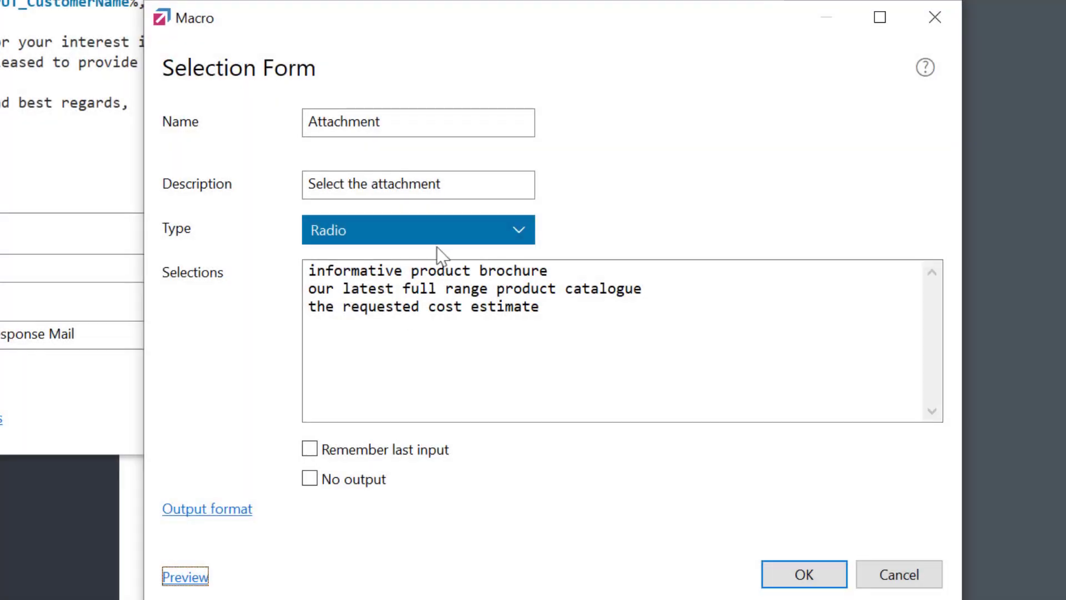
left_click(443, 237)
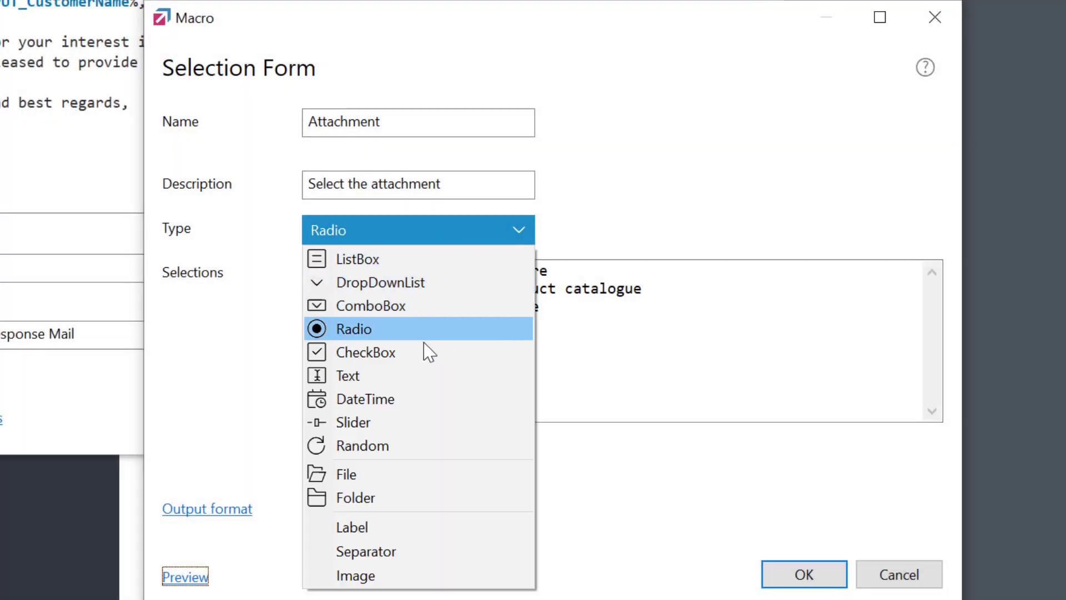
Step: Make Attachment a CheckBox list with comma and 'and' delimiters; insert brochure and catalogue
left_click(427, 357)
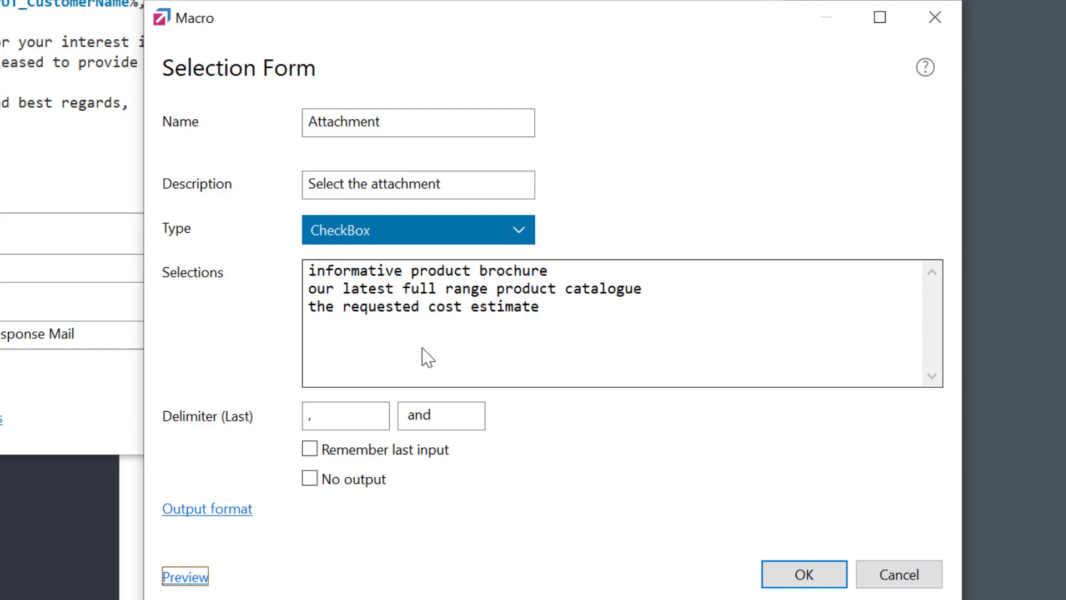
left_click(348, 411)
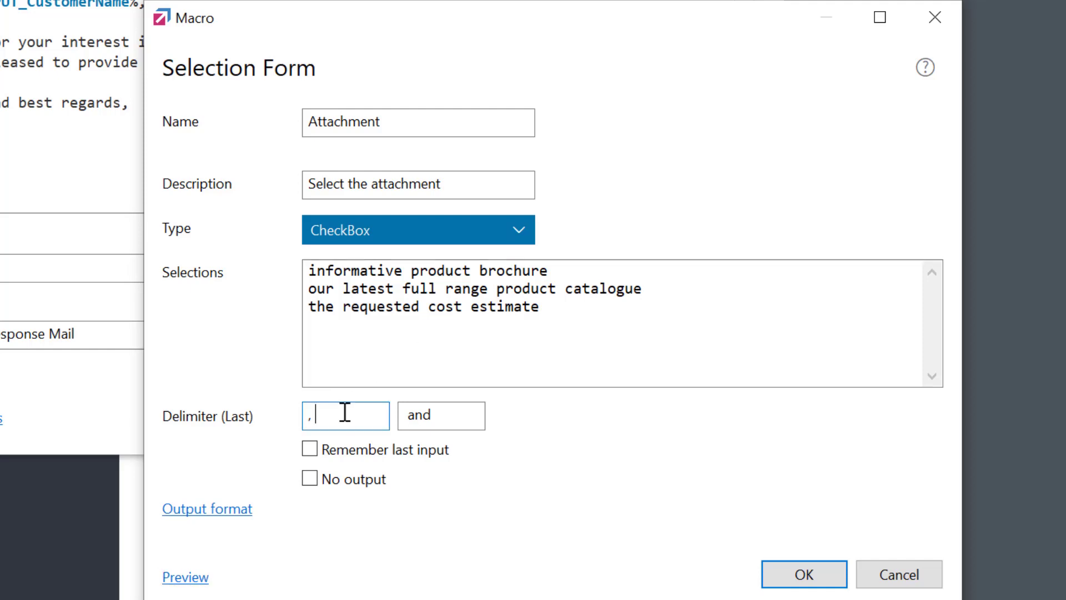
left_click(452, 416)
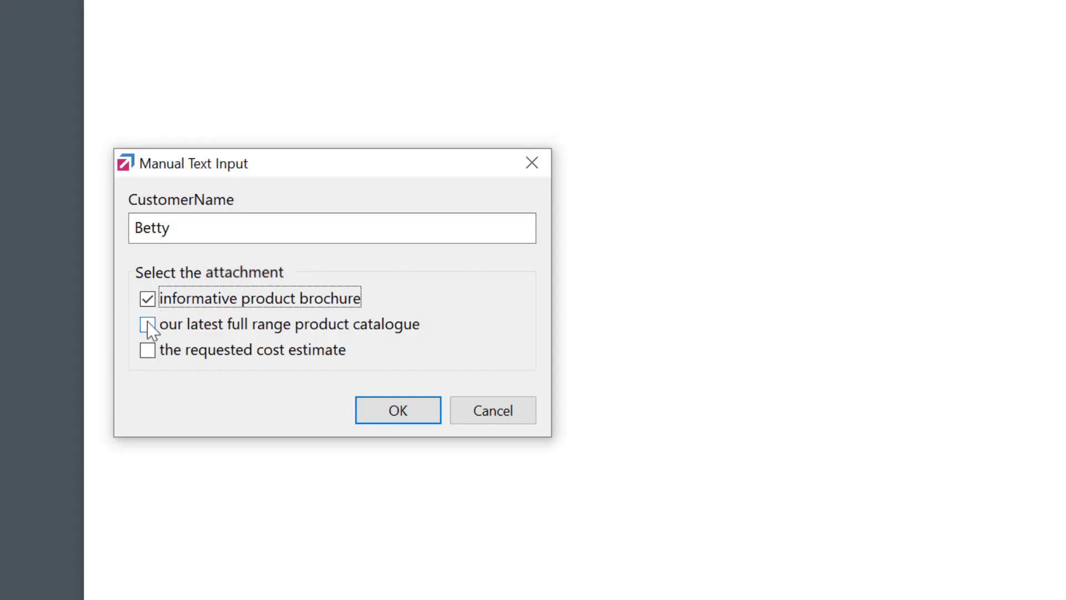
left_click(147, 325)
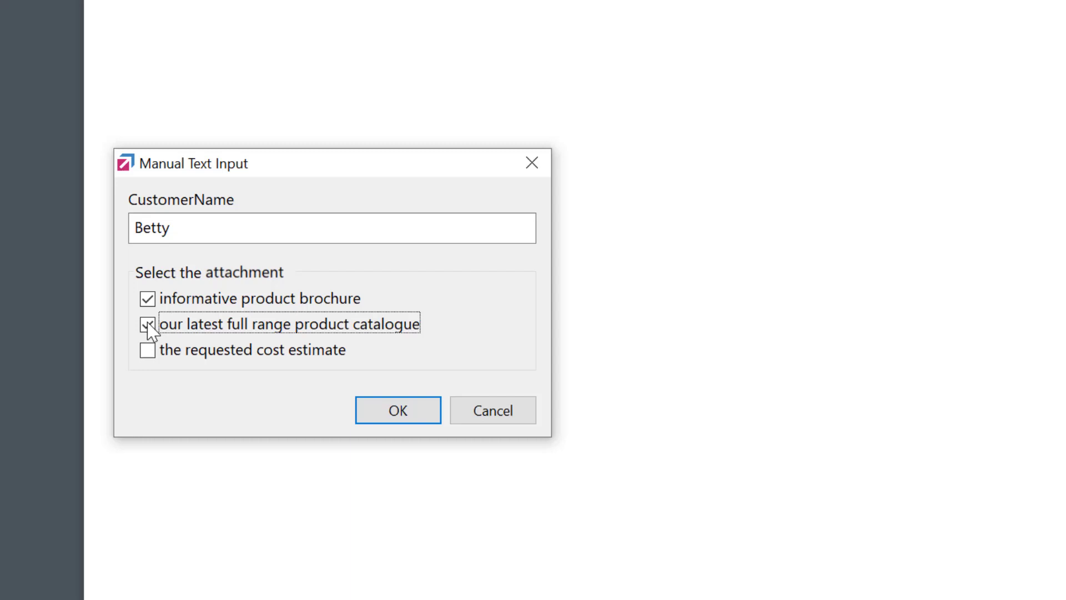
left_click(388, 414)
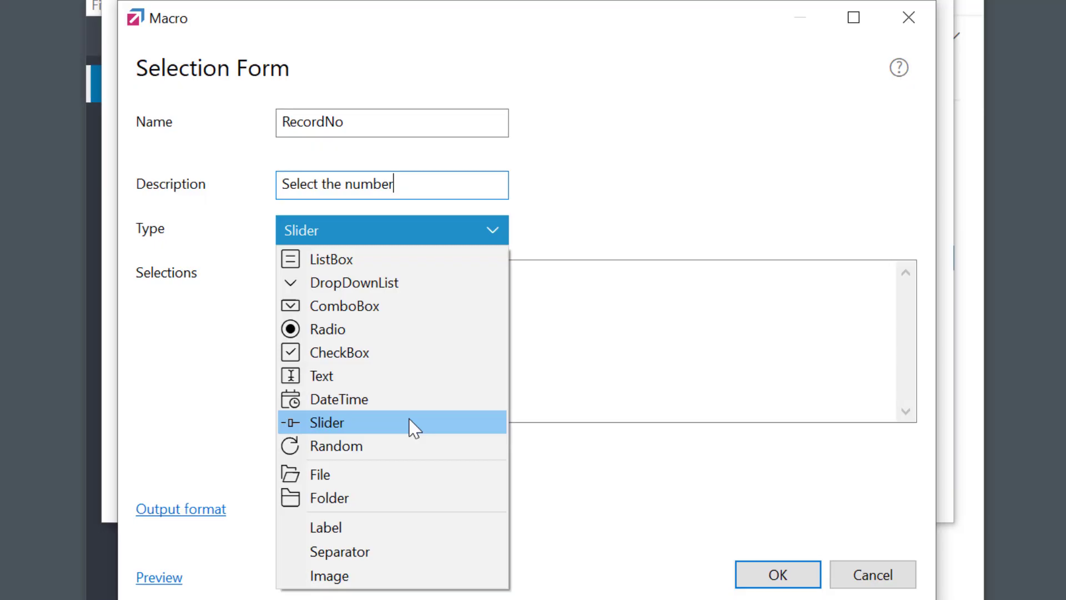
Step: Make RecordNo a 1-20 slider and preview it set to 11
left_click(414, 427)
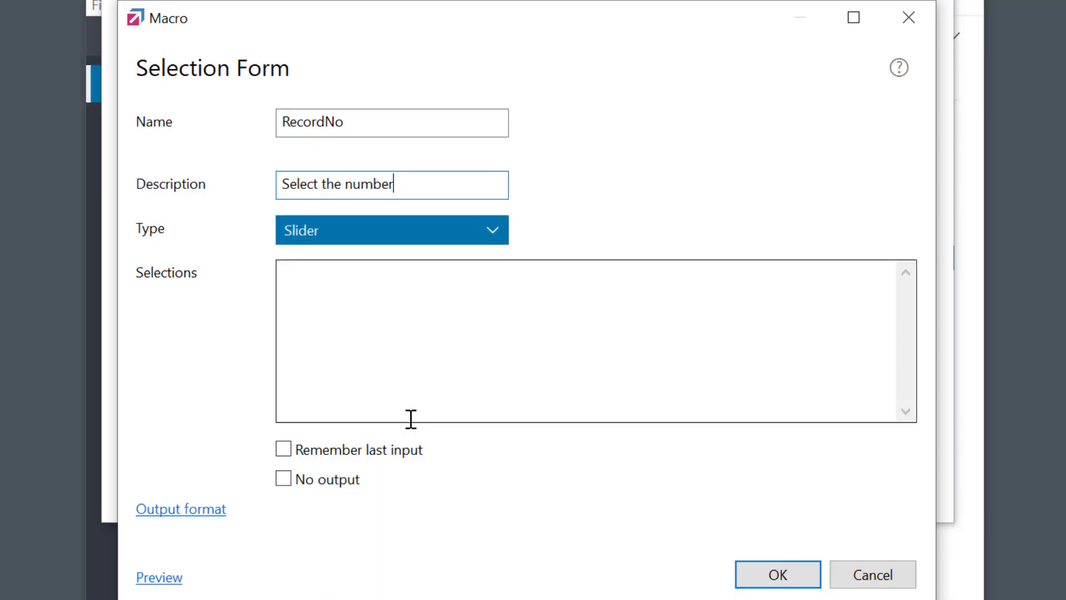
left_click(334, 300)
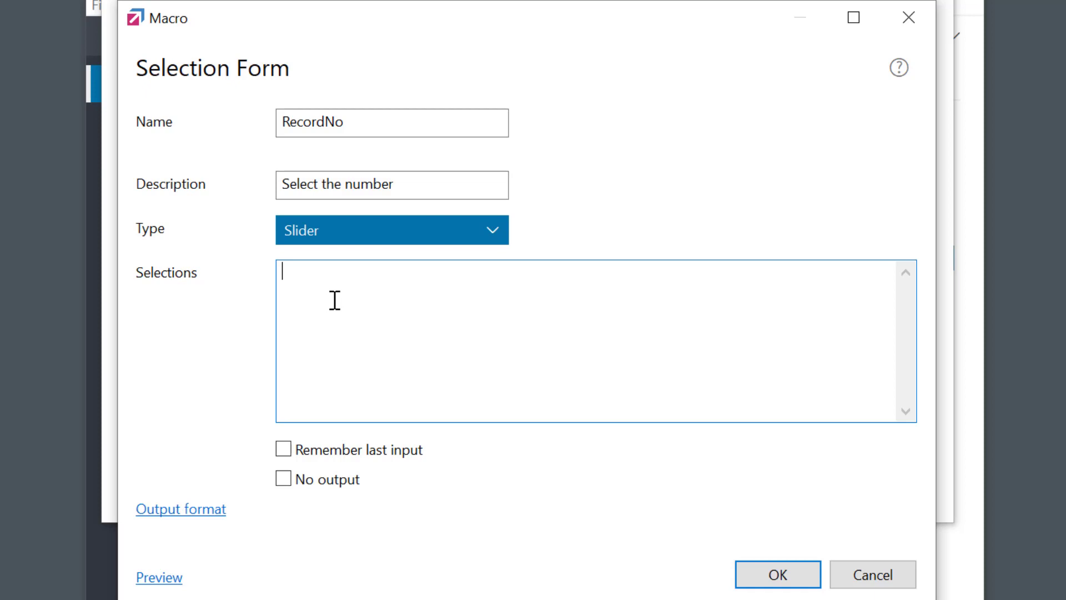
type("1-20")
left_click(159, 578)
left_click_drag(359, 423, 531, 422)
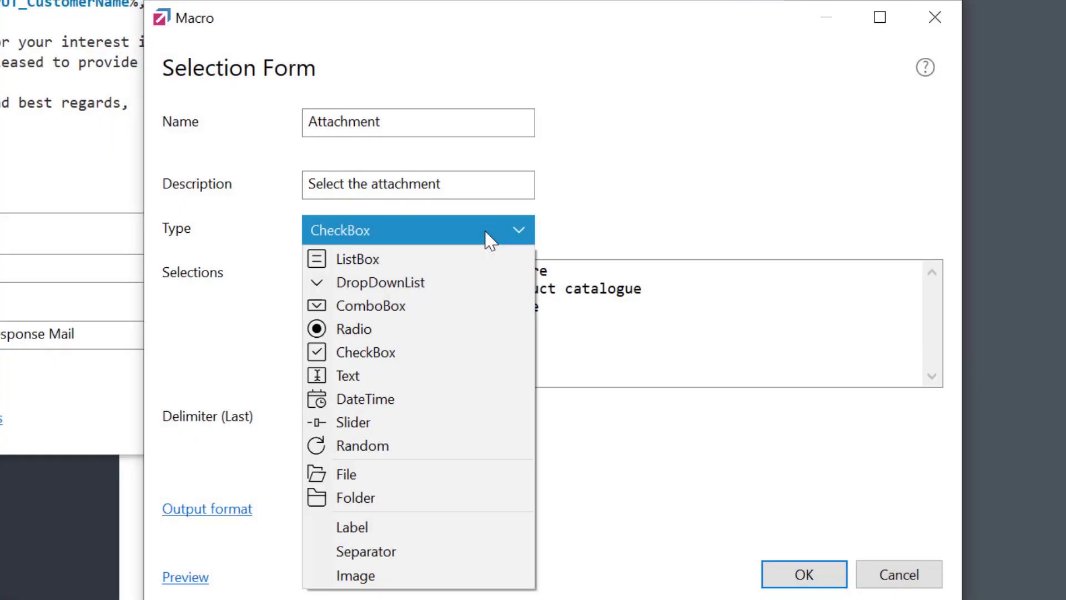
Step: Set the Attachment field type to Random, then back to ListBox
left_click(403, 446)
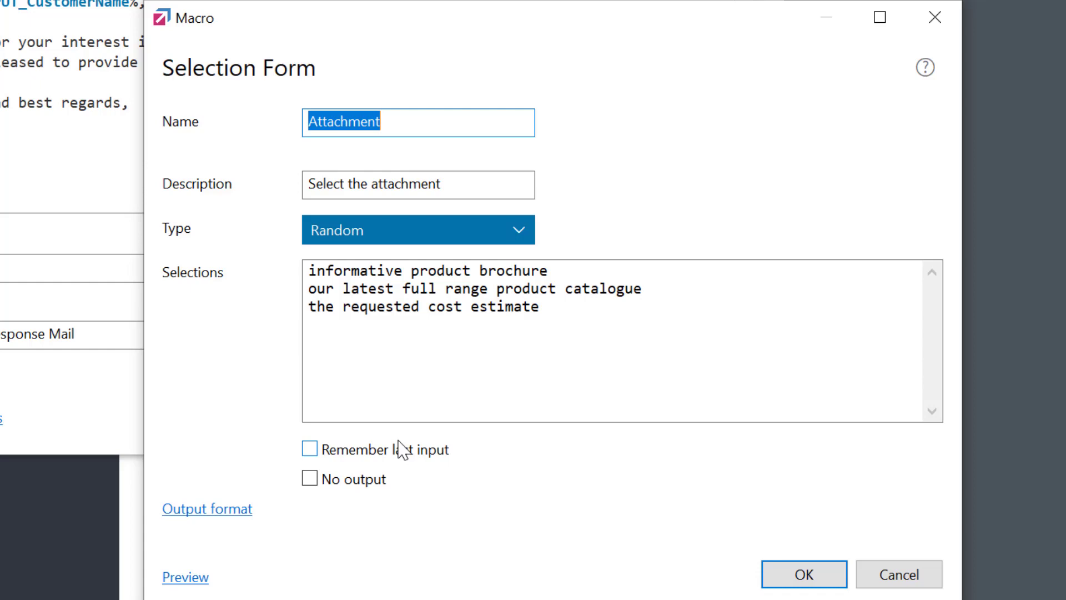
left_click(515, 238)
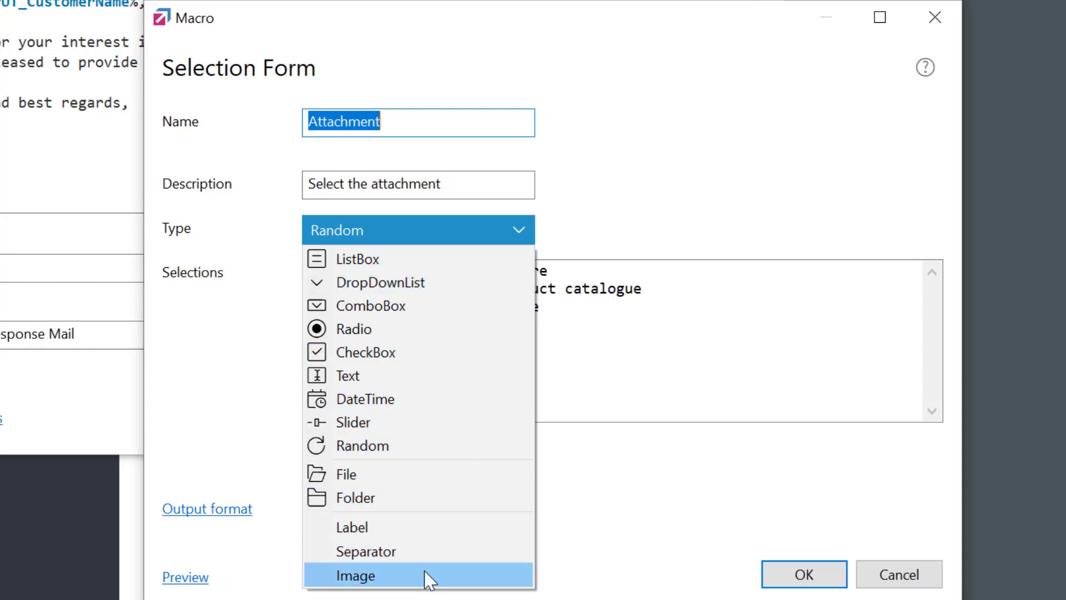
left_click(477, 259)
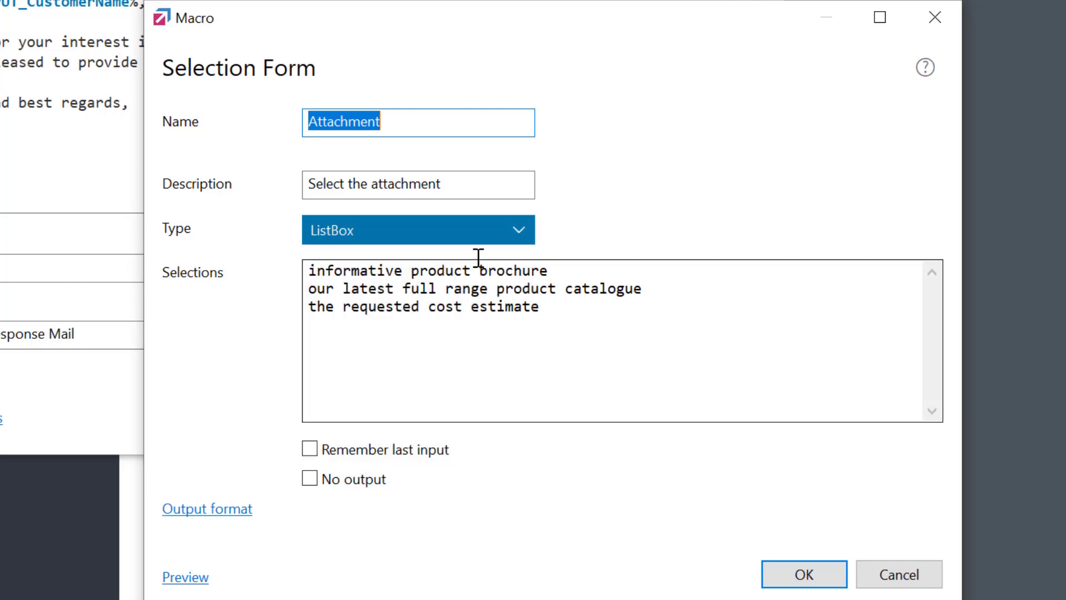
Step: Prefix the three choices with Brochure::, Catalogue:: and Cost::, then test-tick Brochure and Catalogue
left_click(309, 272)
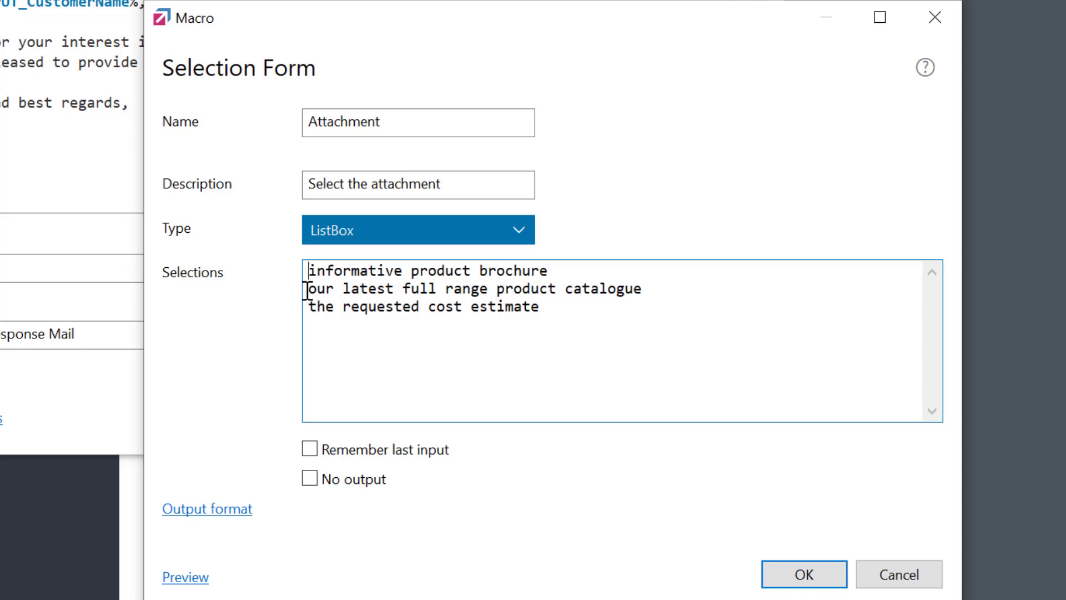
type("Brochure::")
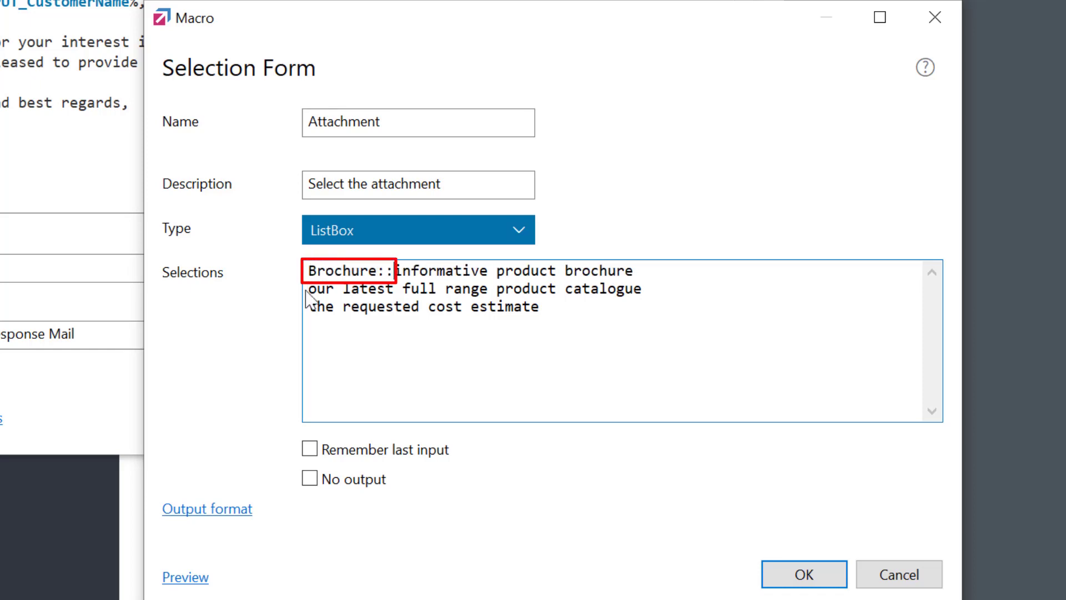
left_click(306, 289)
type("Catalogue::")
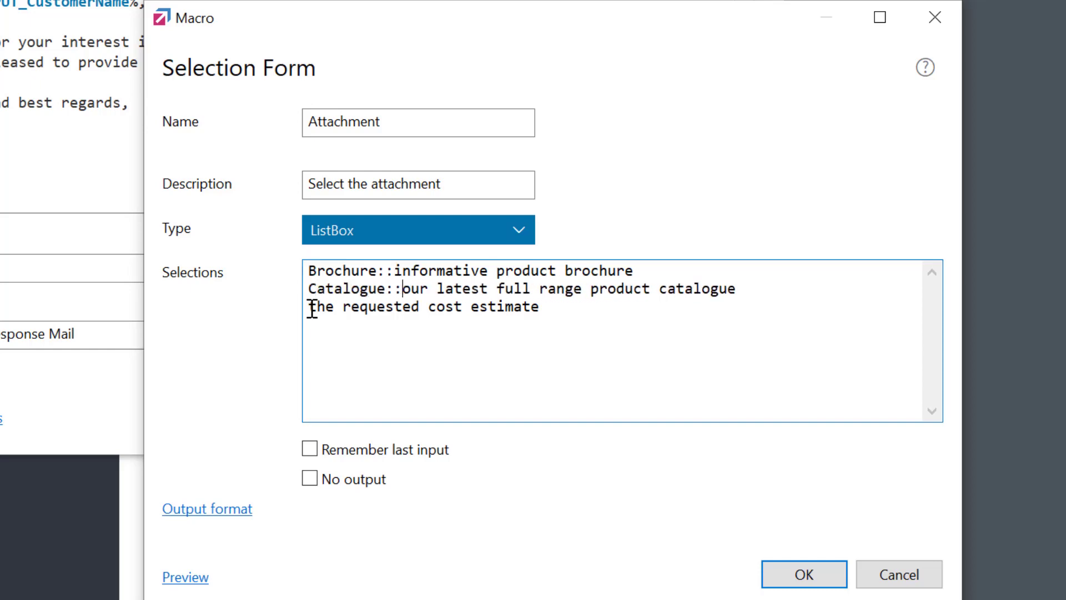
left_click(310, 307)
type("Cost::")
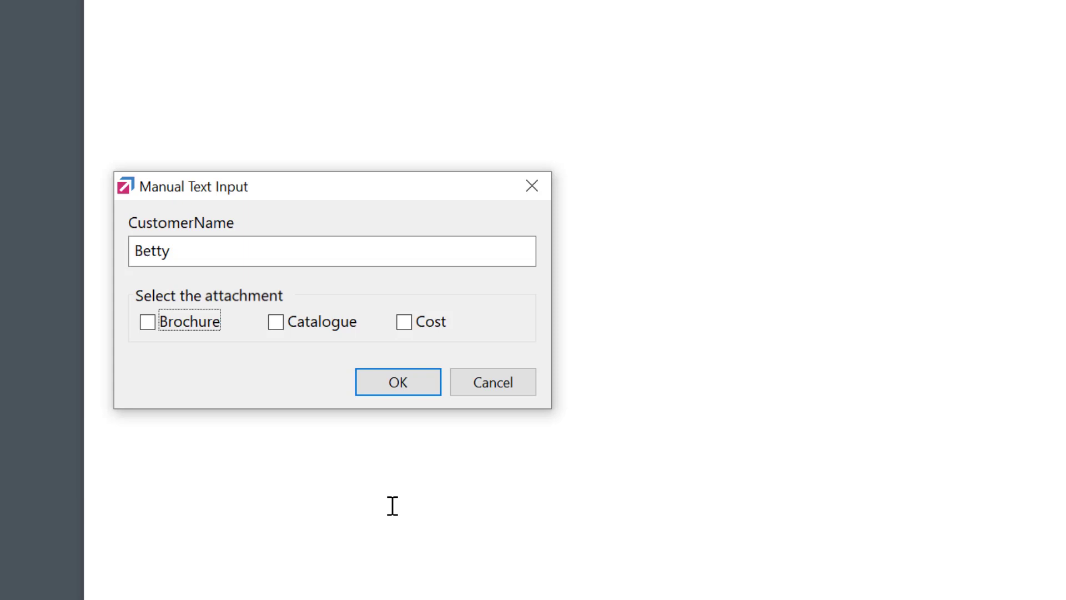
left_click(155, 324)
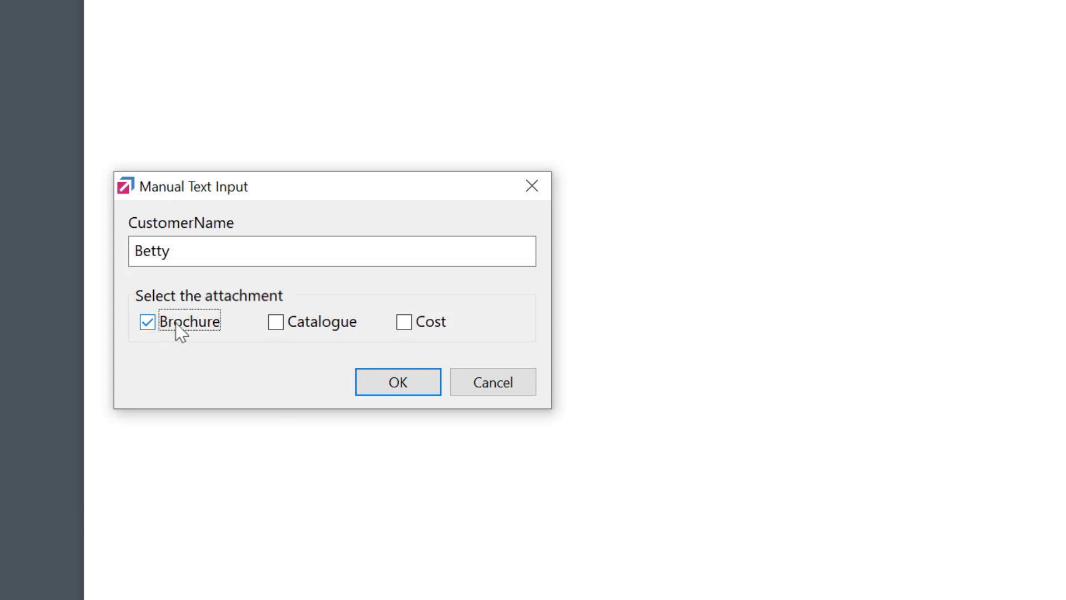
left_click(278, 325)
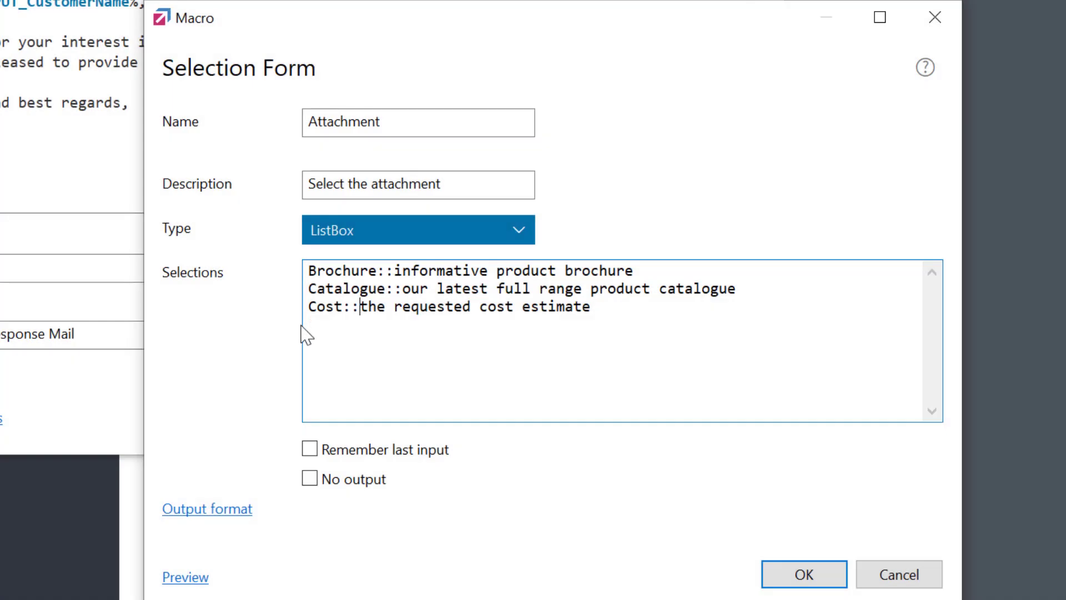
Step: Tick Remember last input for the Attachment field and open its Output format settings
left_click(335, 454)
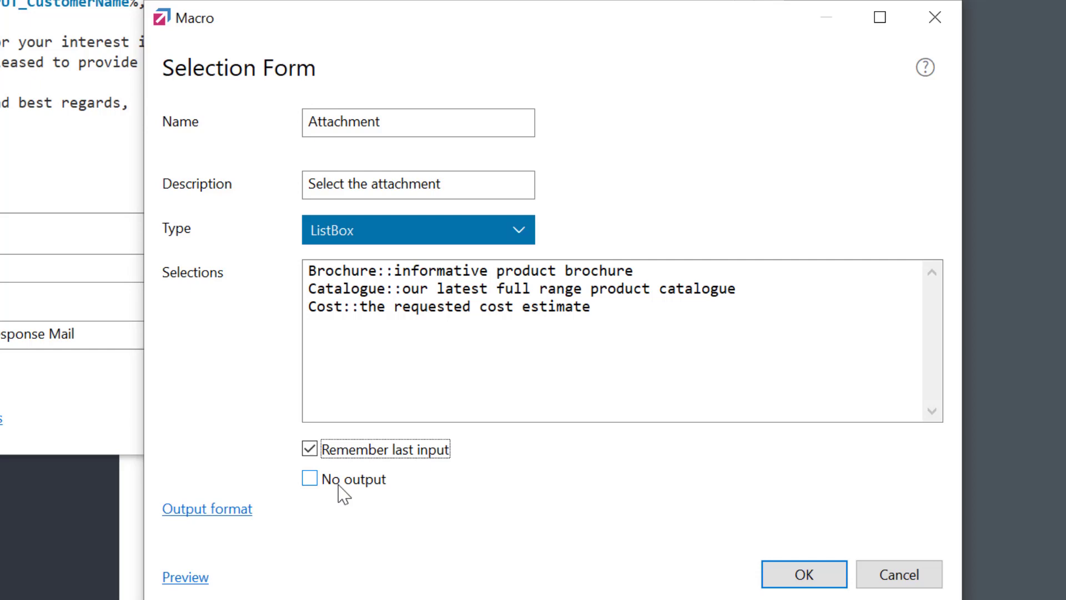
left_click(233, 516)
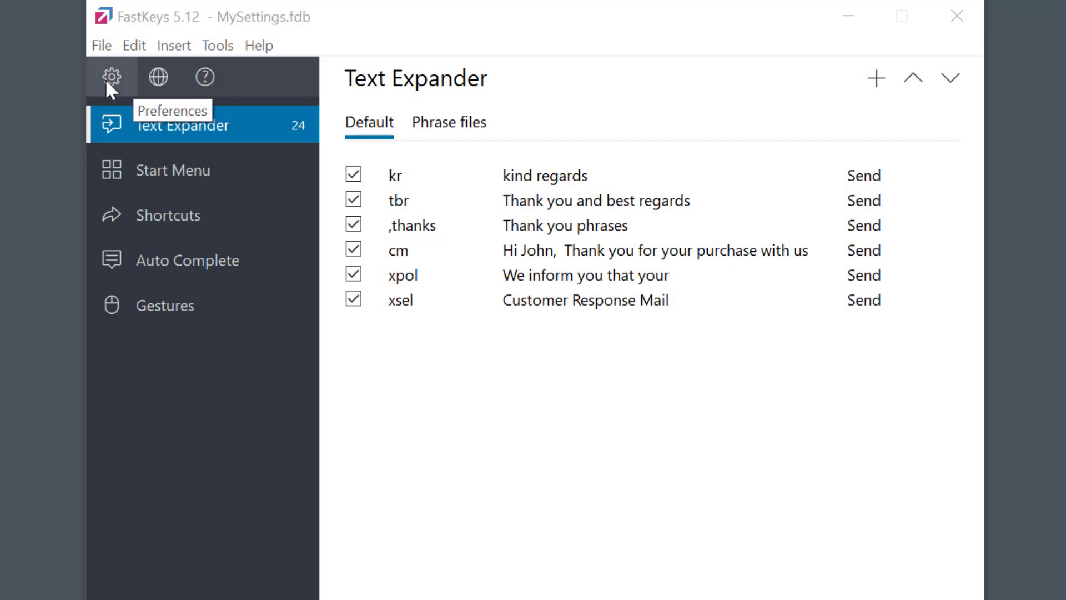
Step: In Preferences > Appearance, change the Selection Form popup's font and choose its text colour
left_click(110, 77)
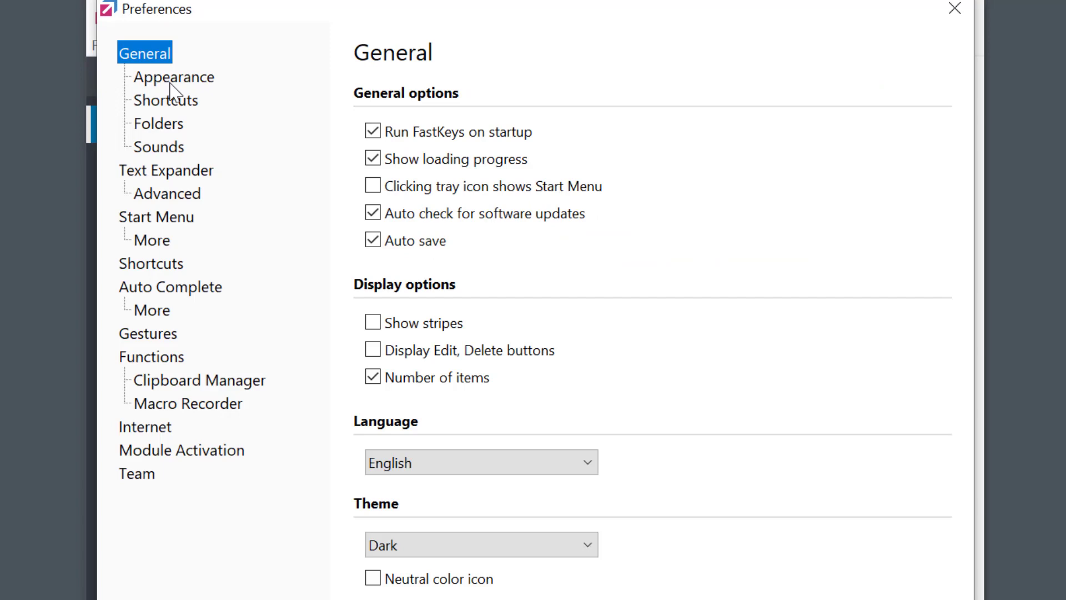
left_click(173, 80)
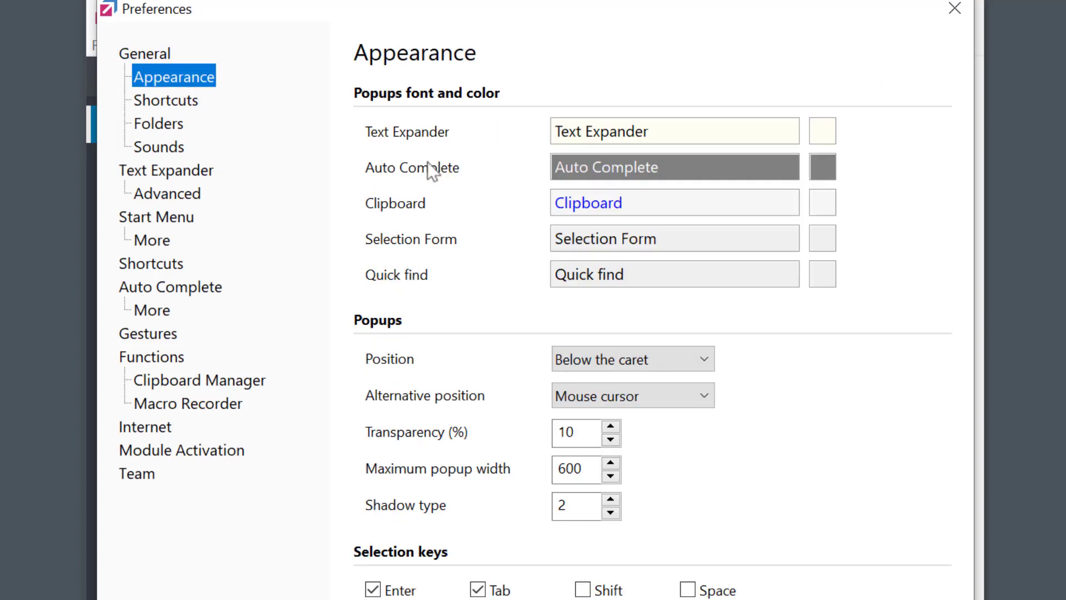
left_click(689, 249)
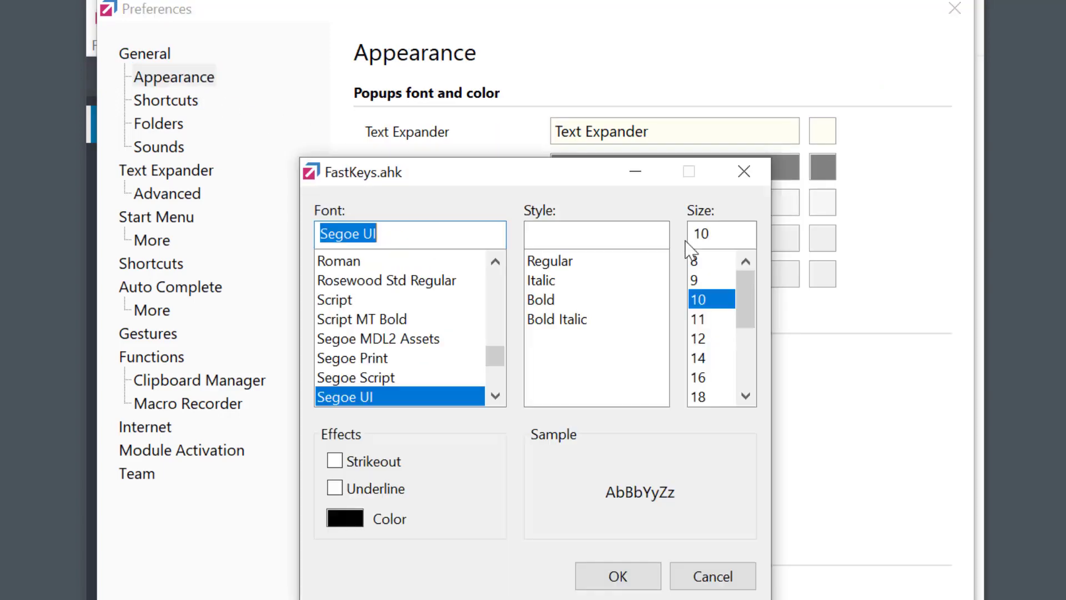
left_click(346, 519)
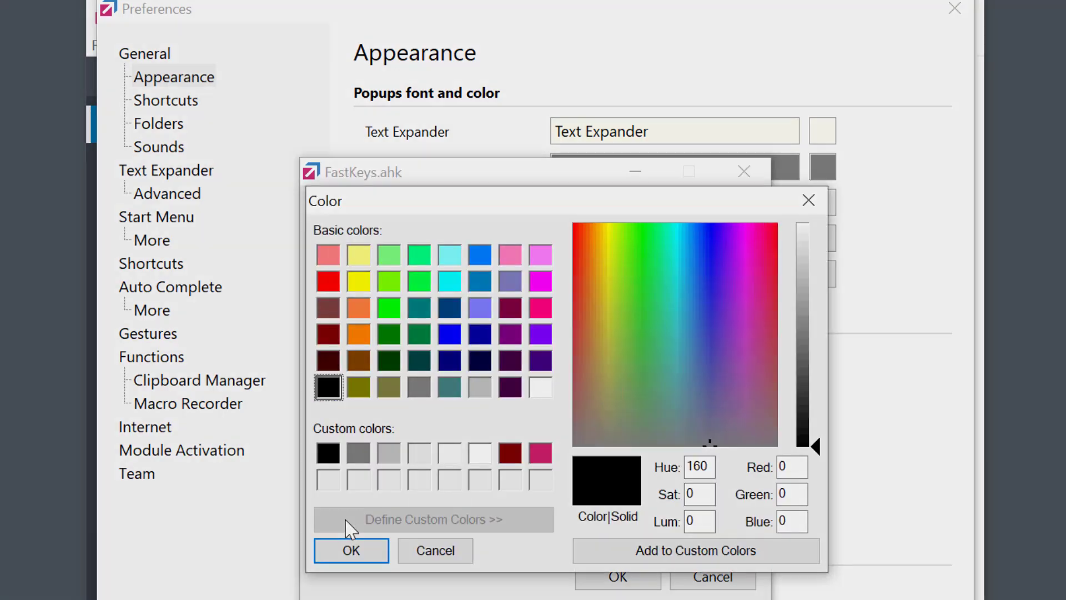